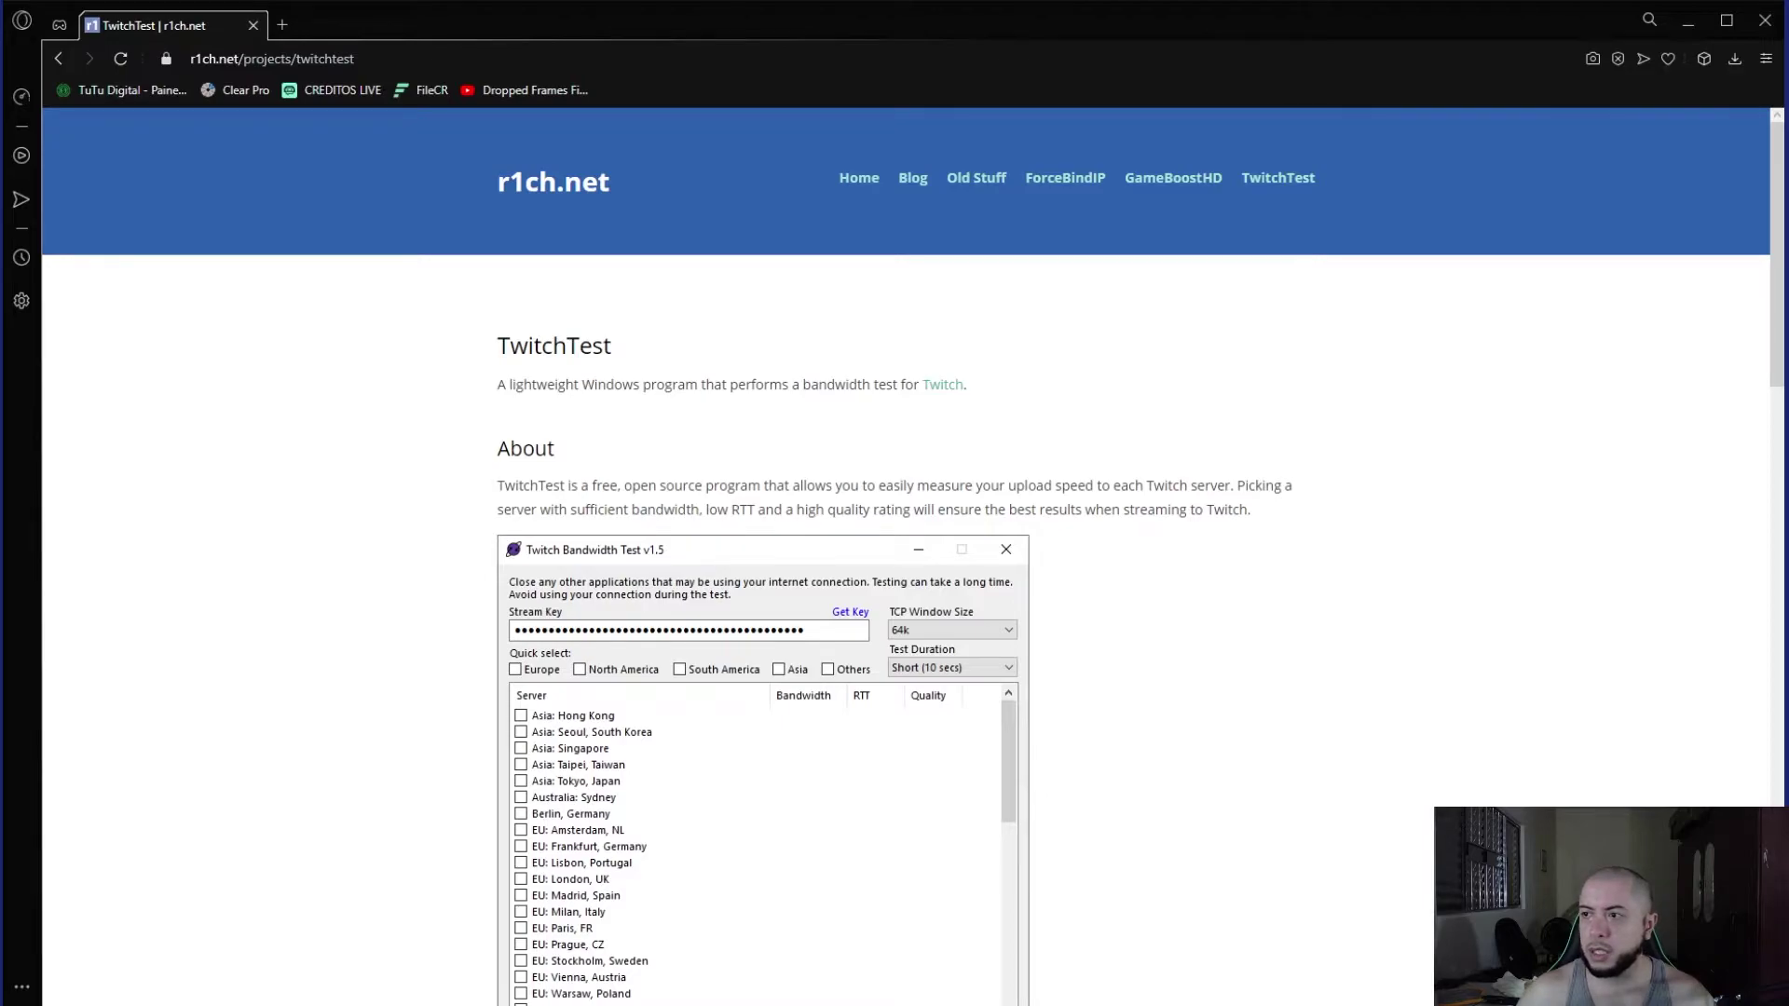
# Read through the TwitchTest page, from the program description down to the Download section.
pyautogui.scroll(-9, 1114, 611)
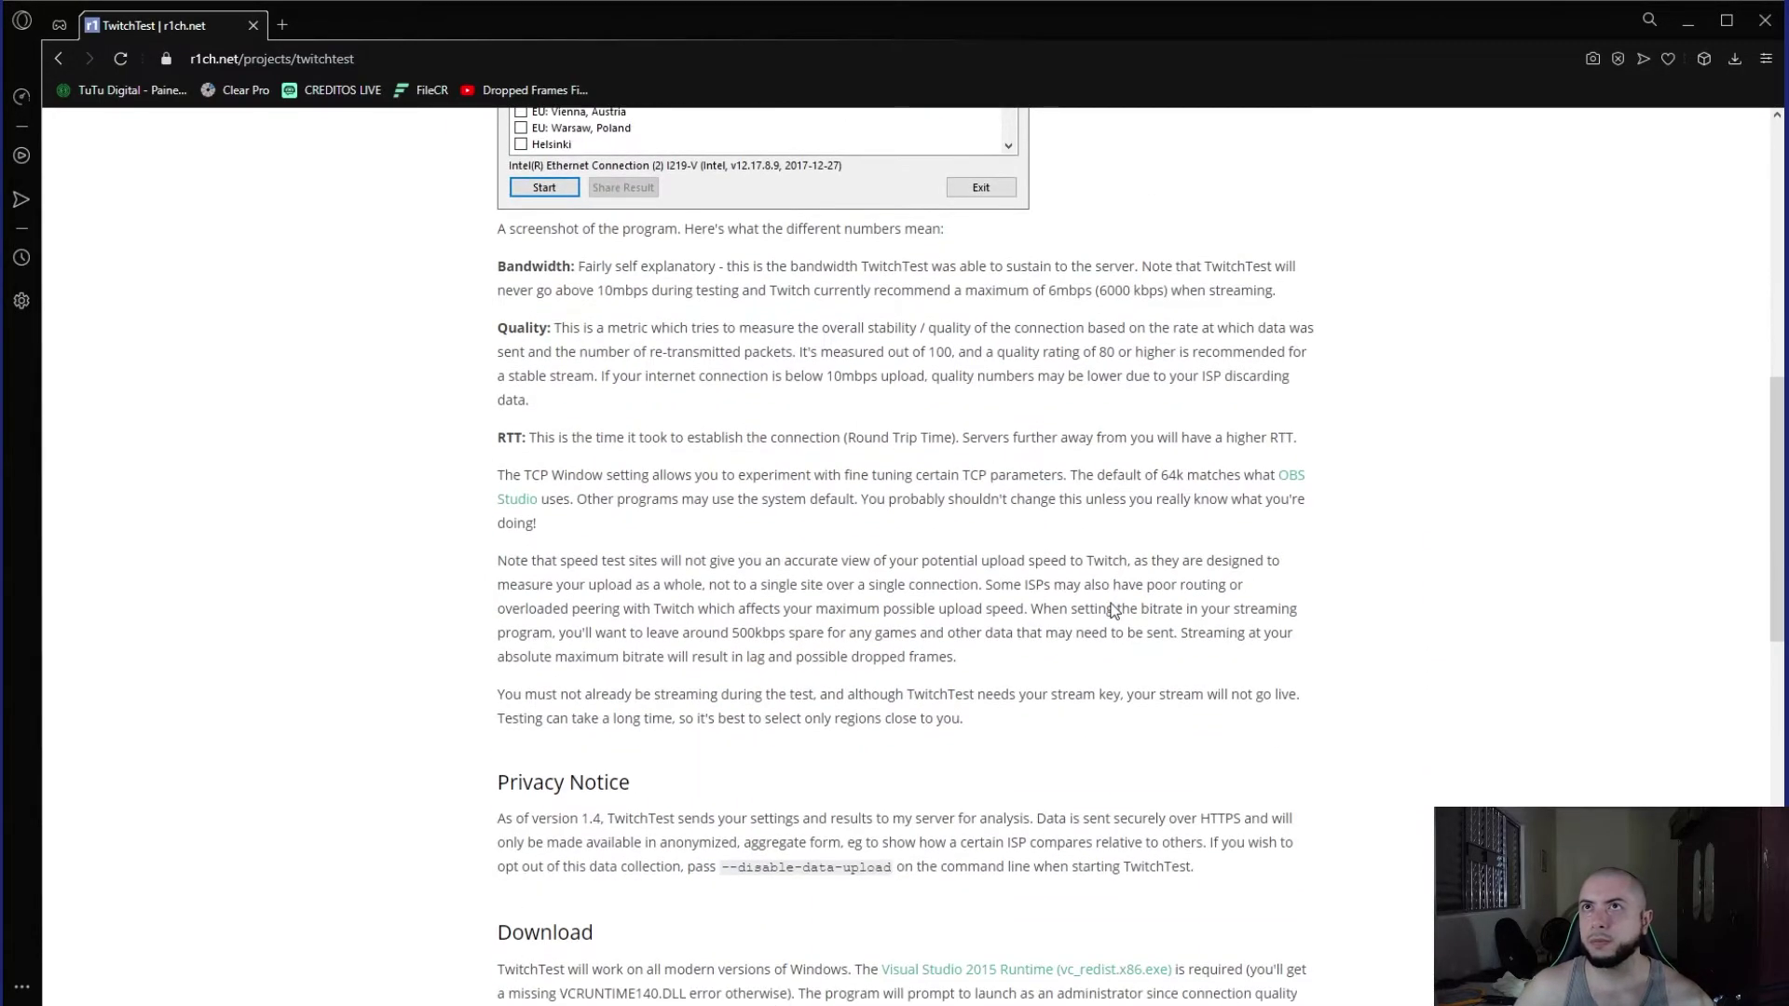
pyautogui.scroll(-7, 1112, 609)
pyautogui.scroll(2, 1109, 606)
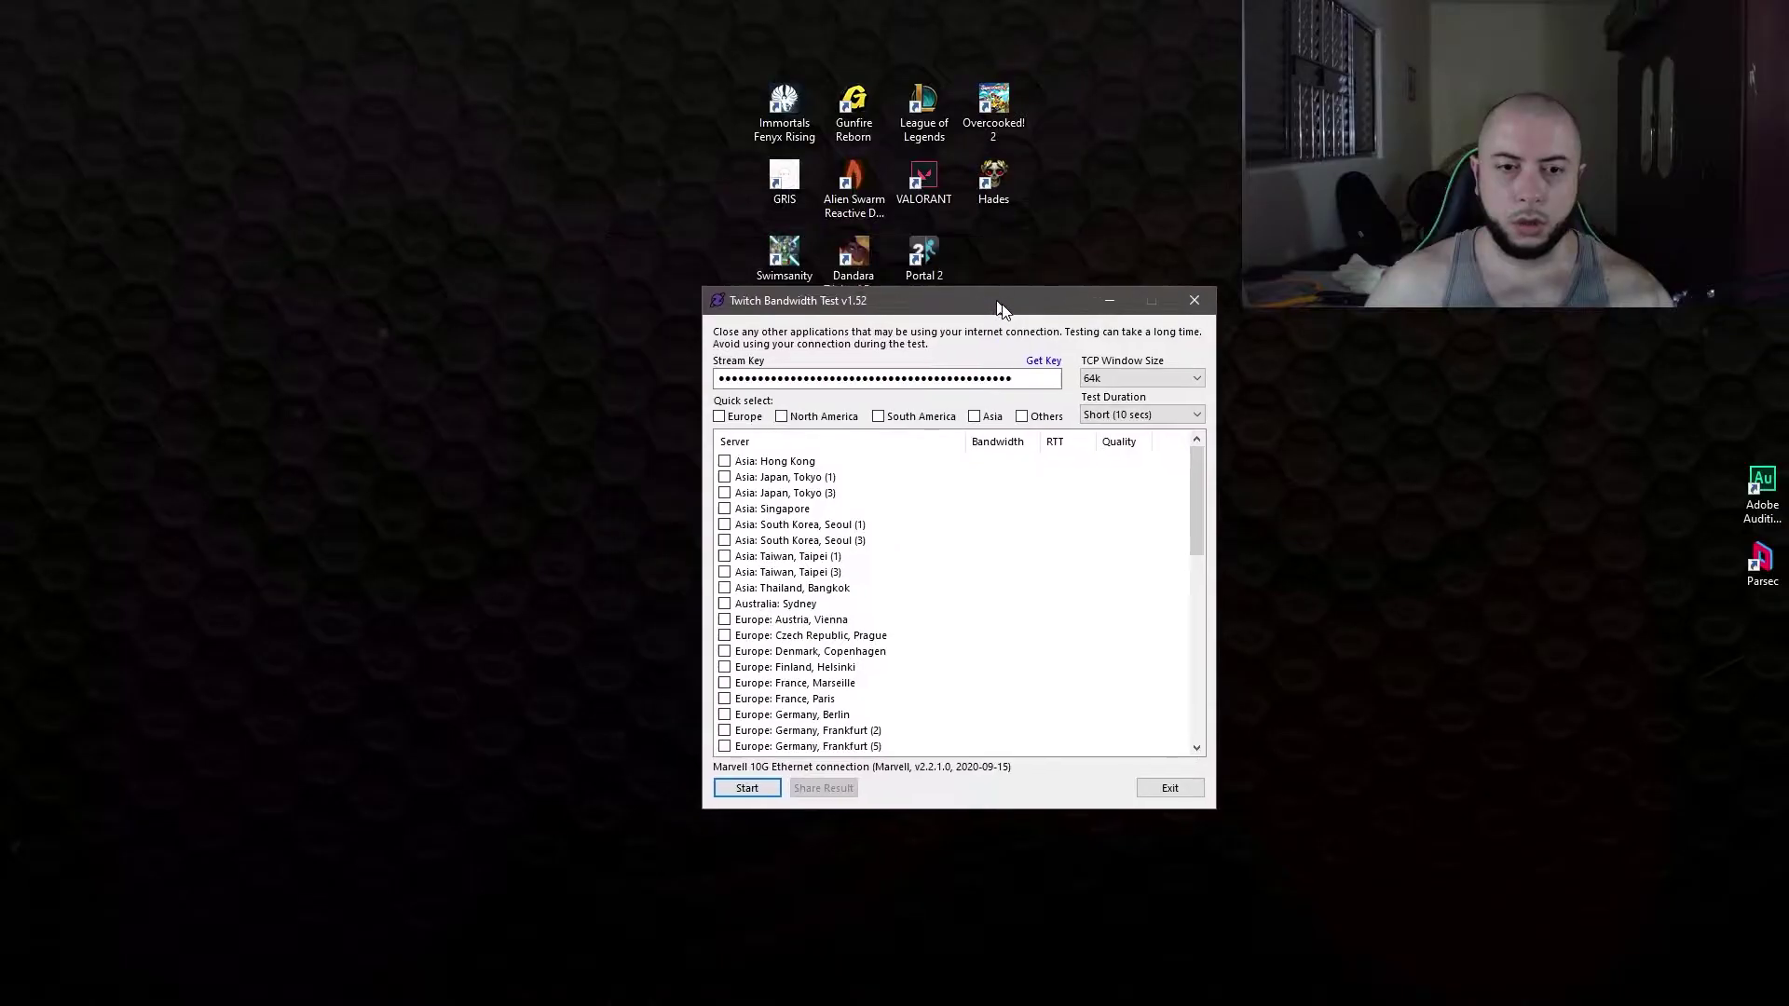
pyautogui.moveTo(1013, 325); pyautogui.dragTo(972, 401)
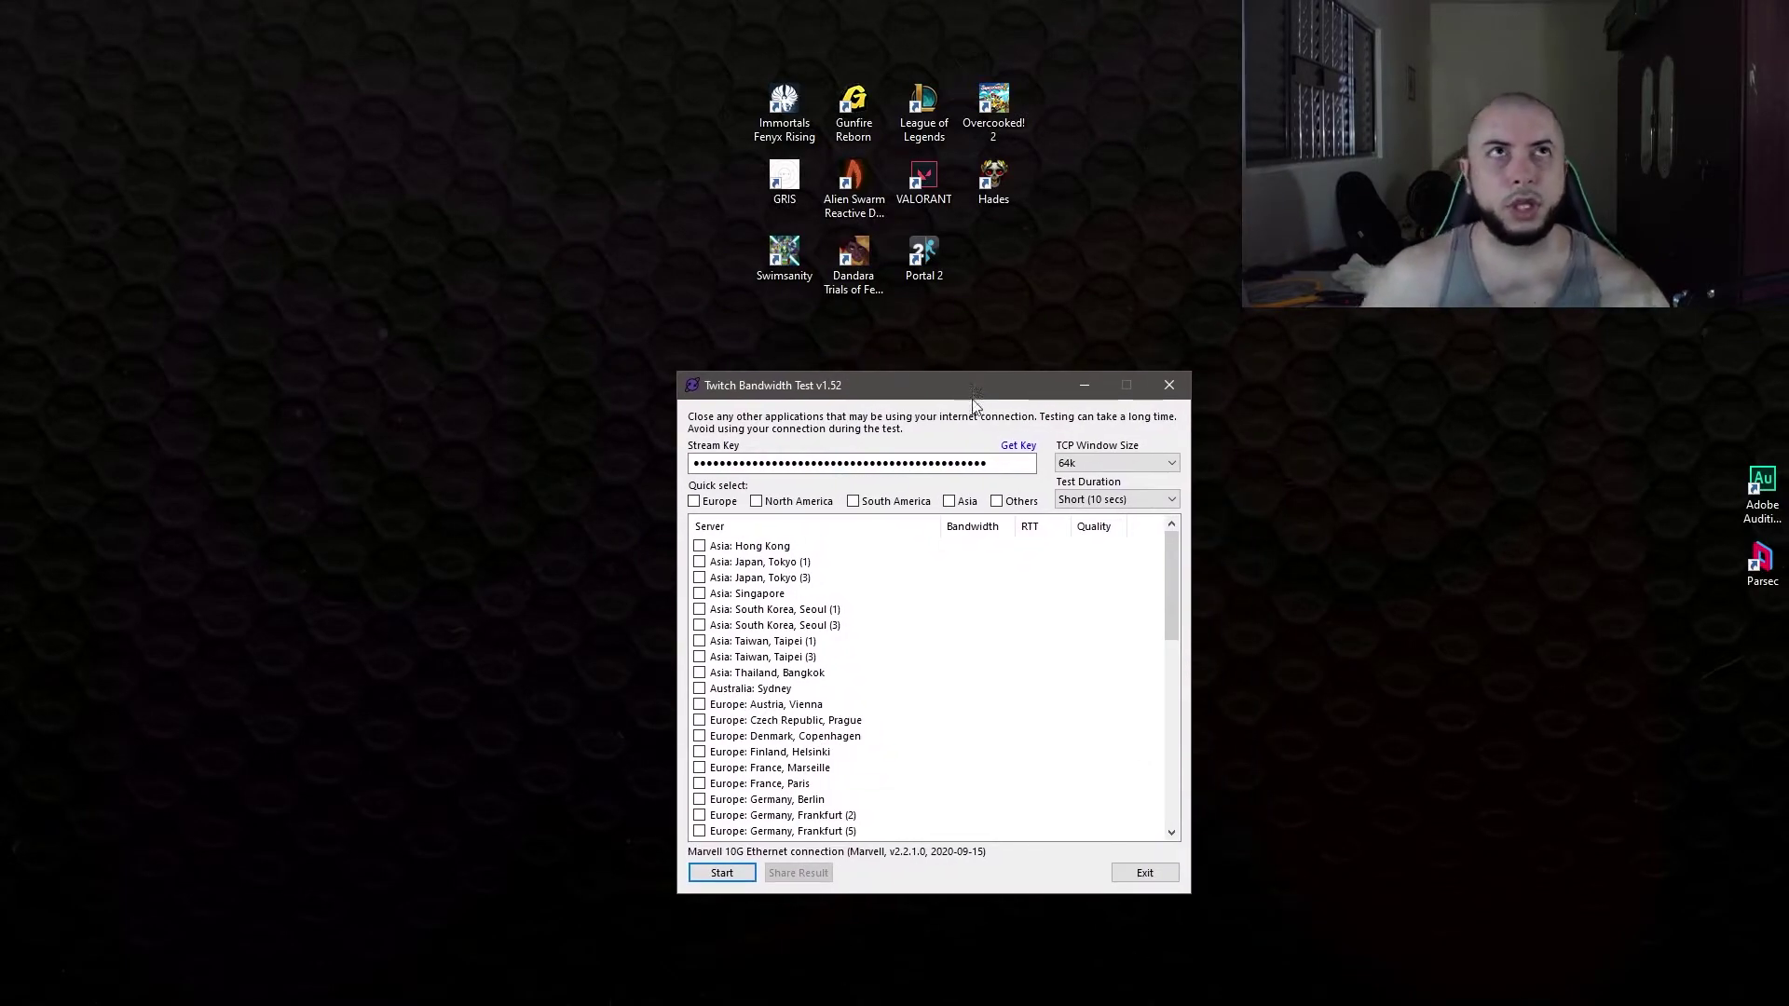
pyautogui.click(851, 470)
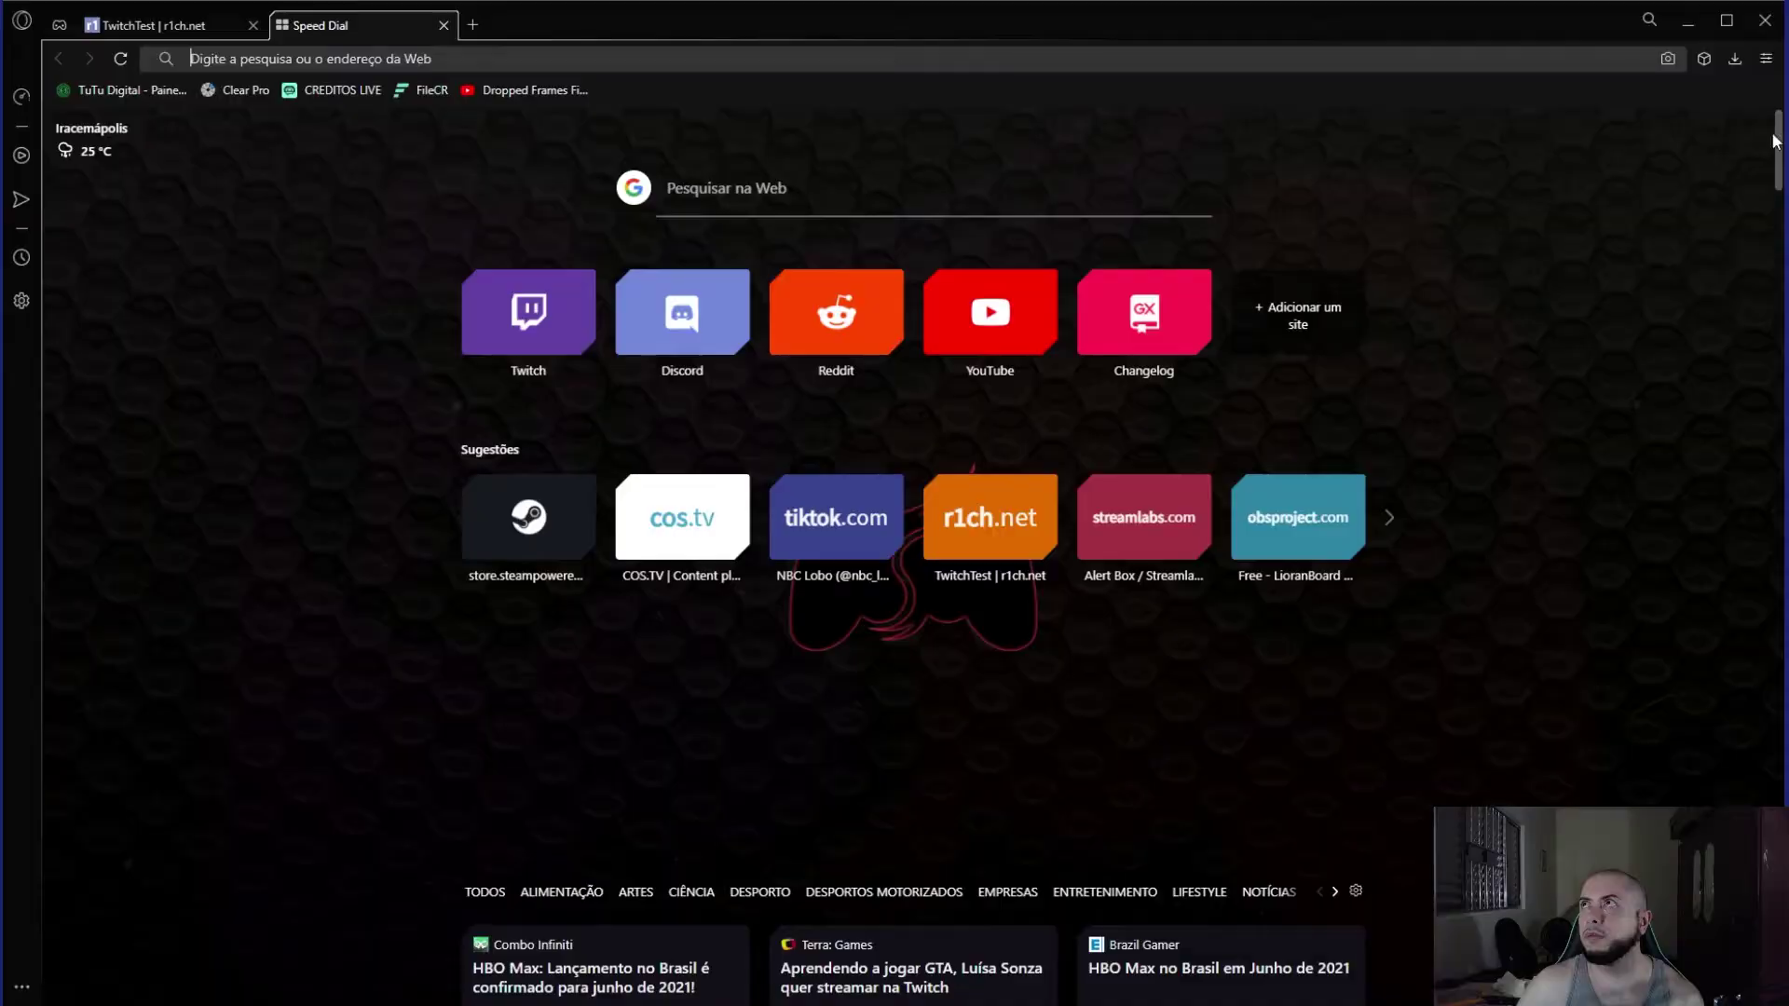
pyautogui.click(503, 317)
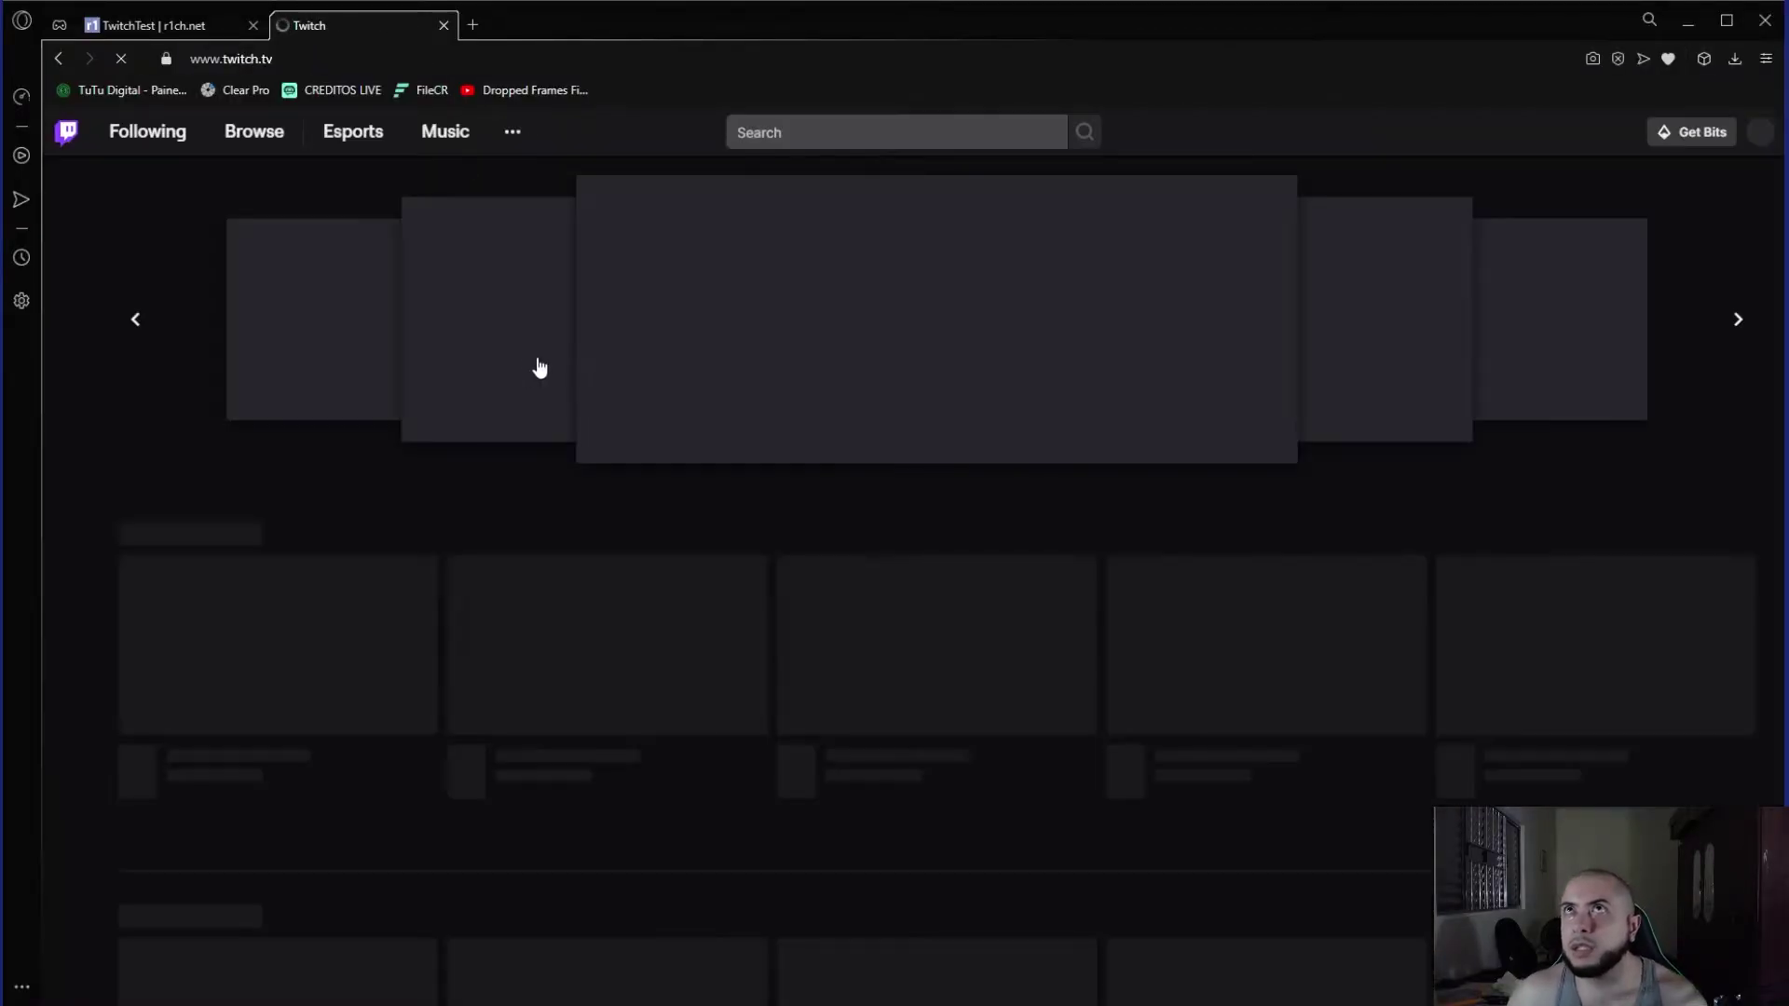
pyautogui.click(1760, 132)
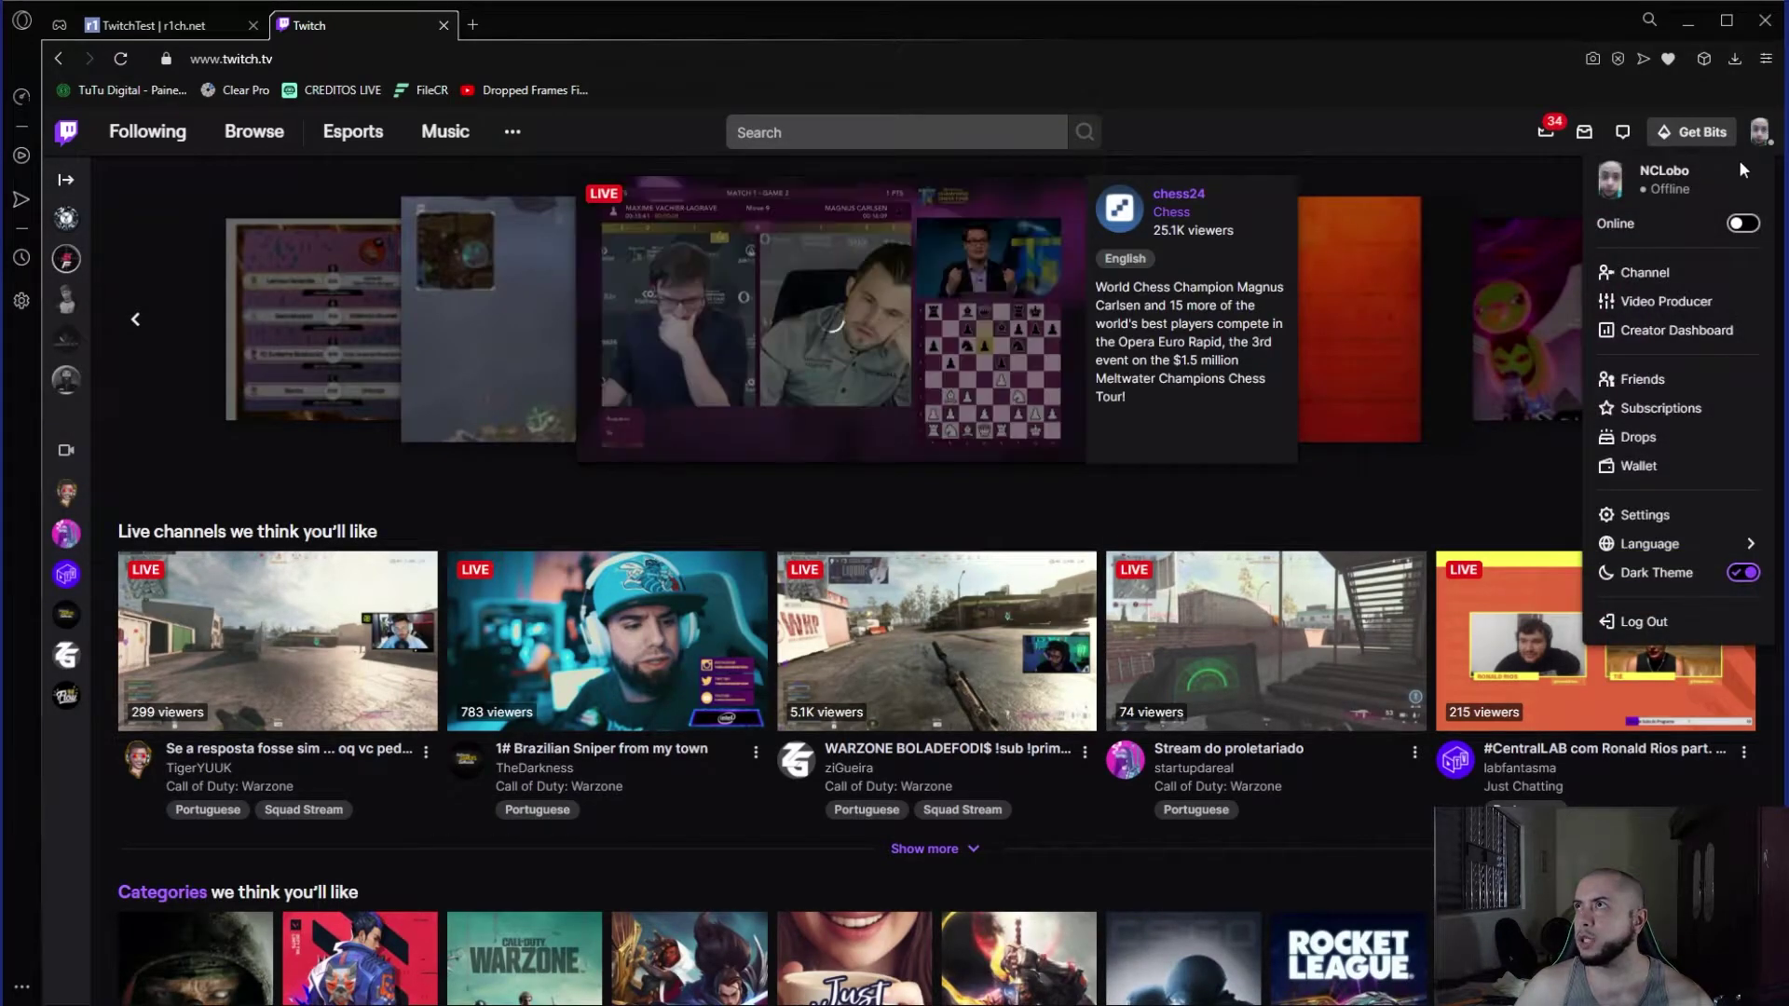
pyautogui.click(1675, 333)
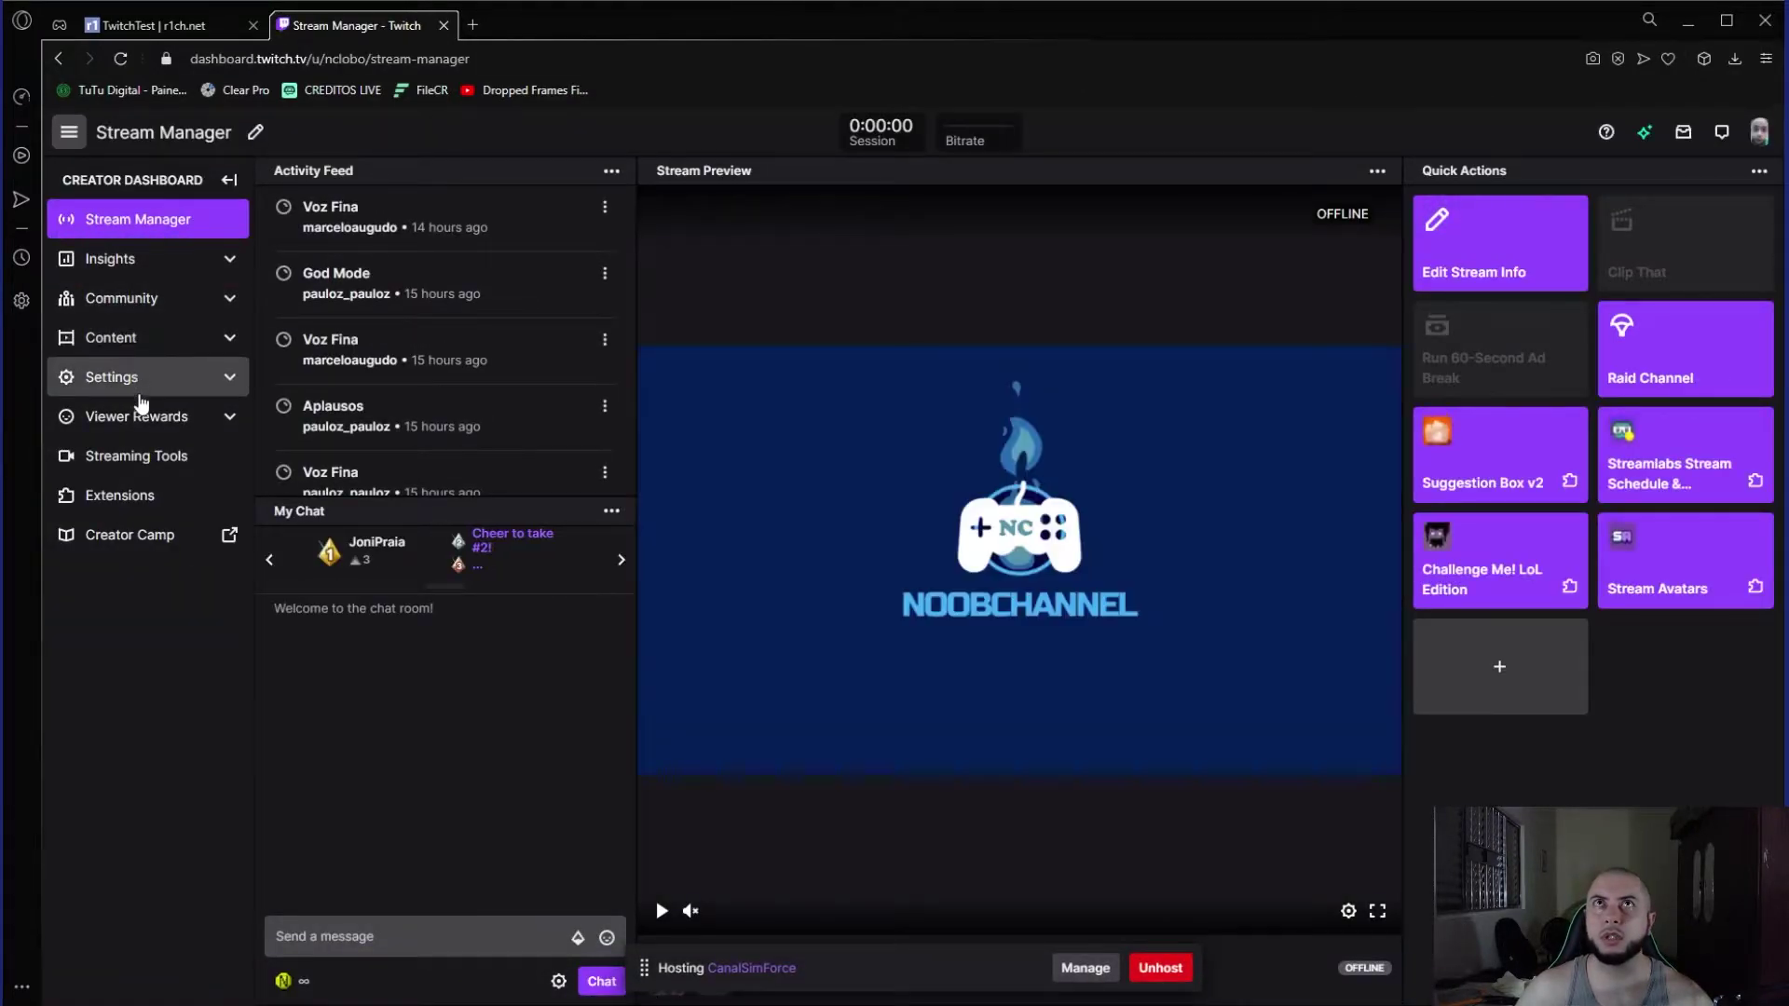
pyautogui.click(141, 399)
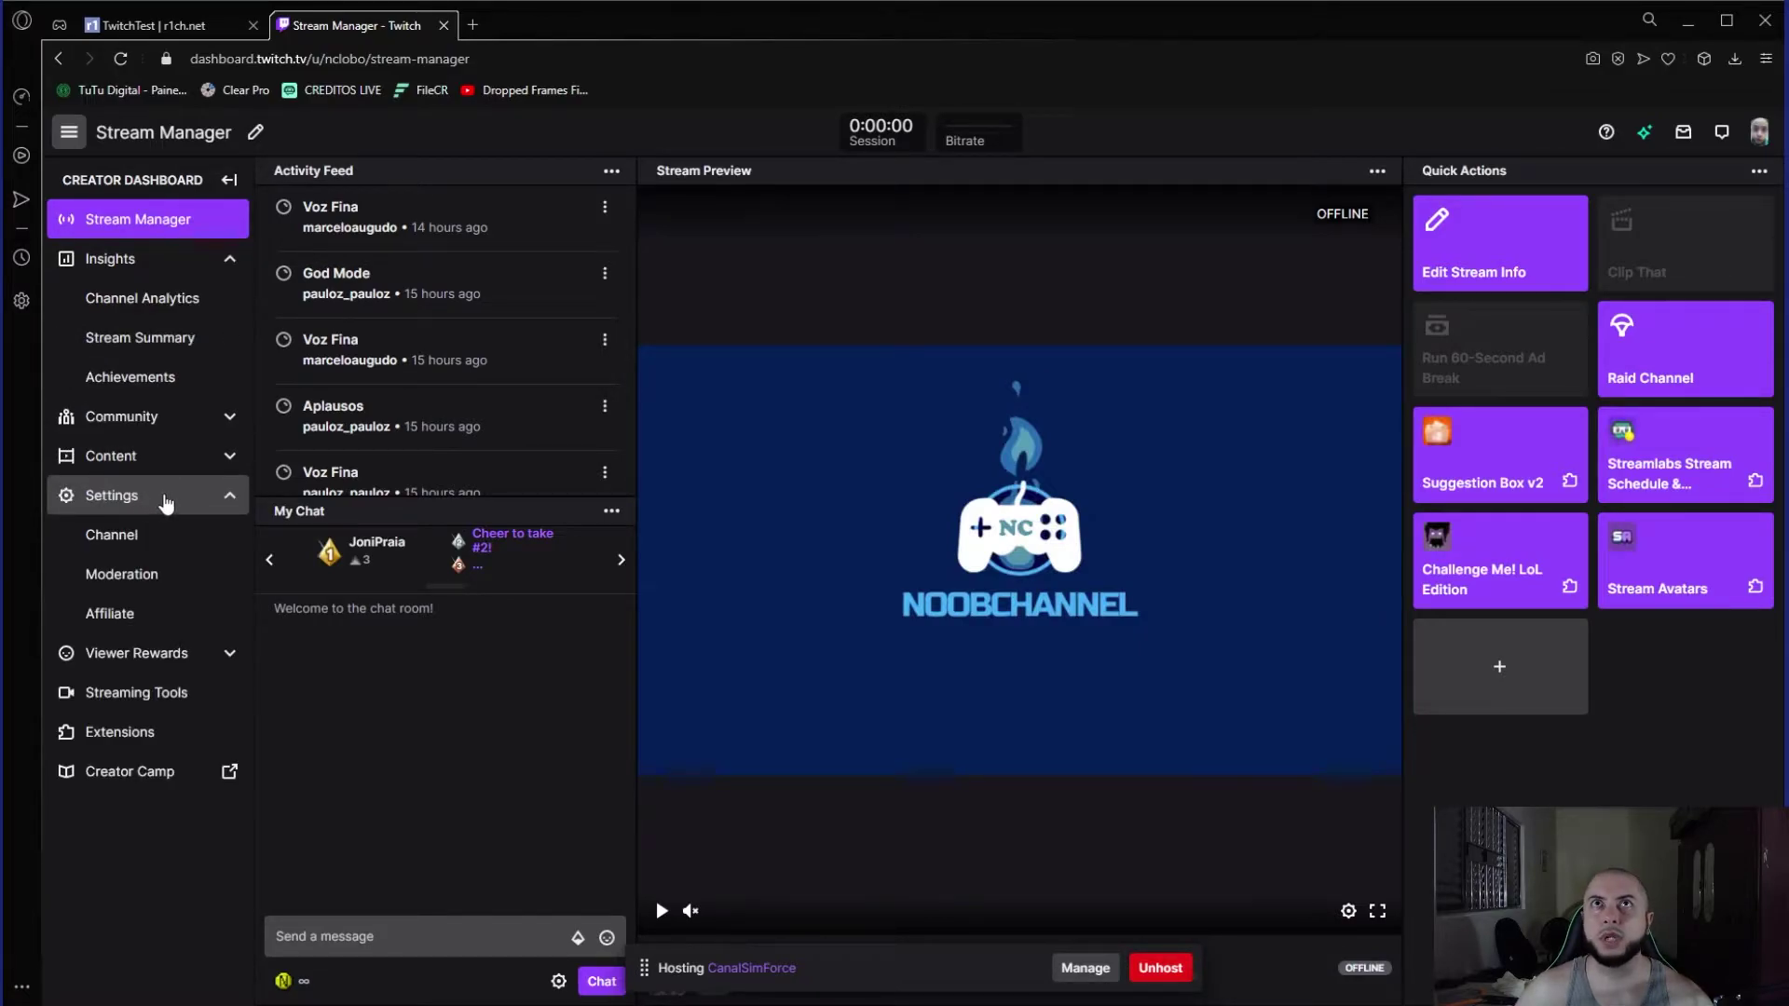
pyautogui.click(151, 545)
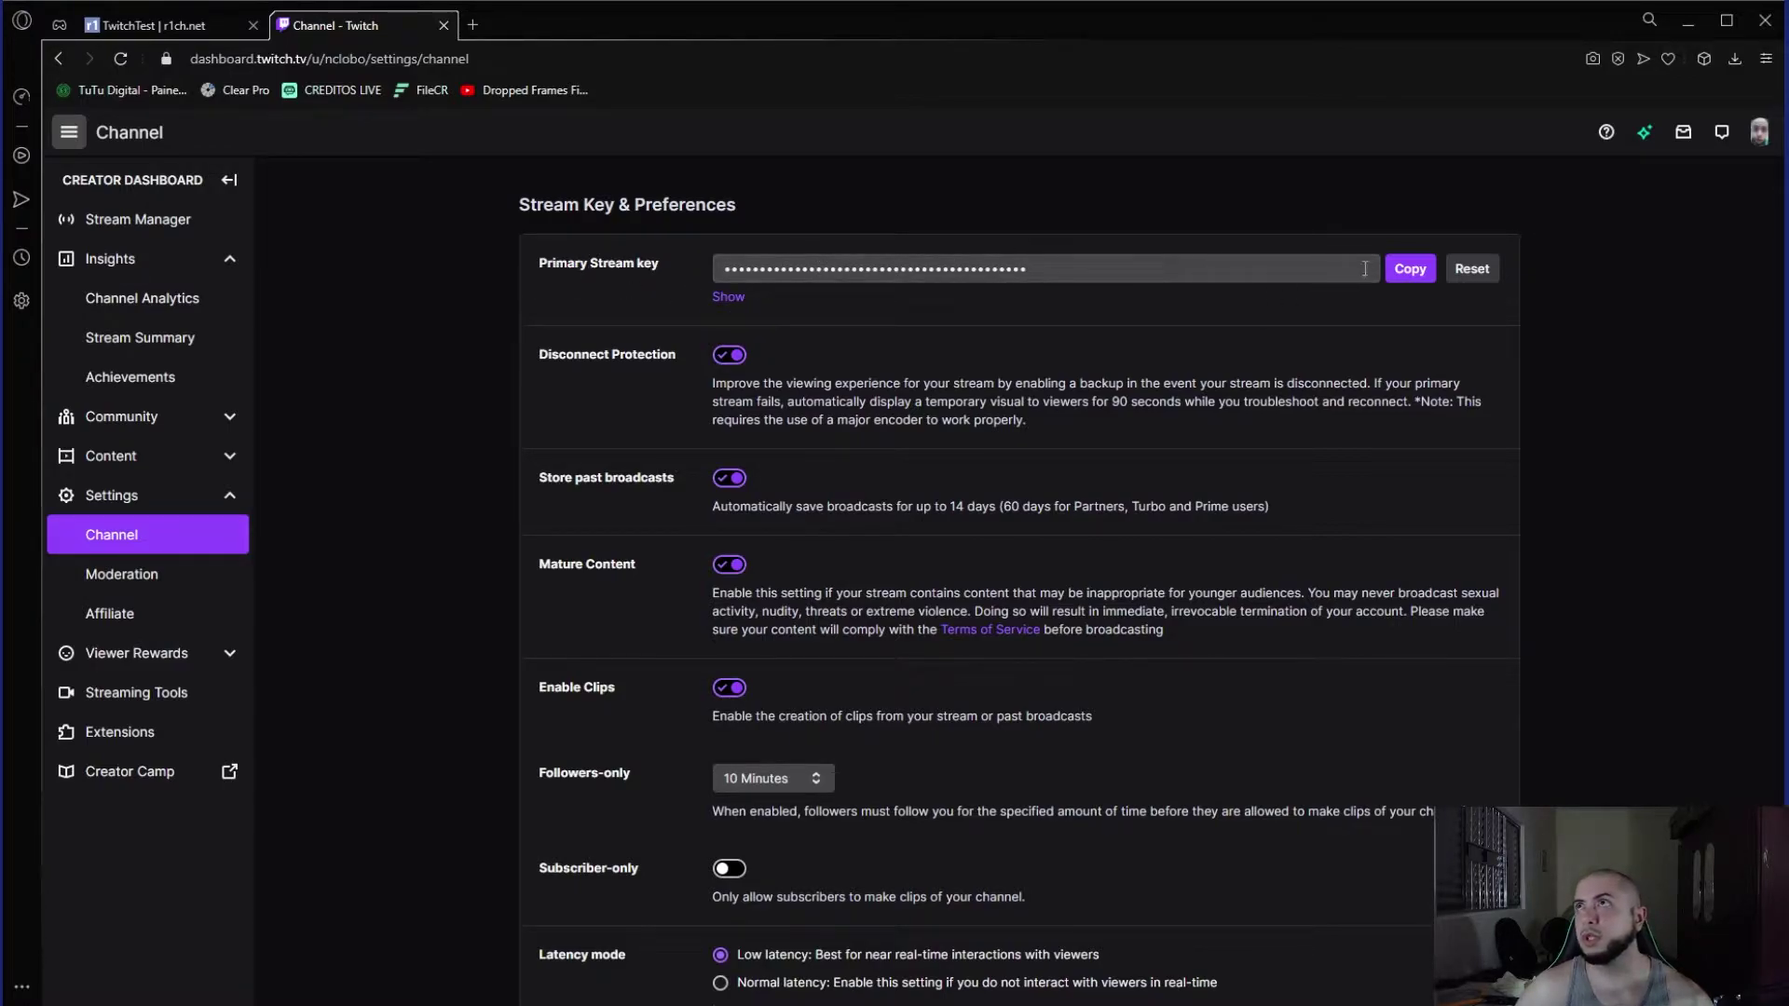
# Copy the primary stream key and select the content of the Stream Key field in Twitch Bandwidth Test.
pyautogui.click(1410, 273)
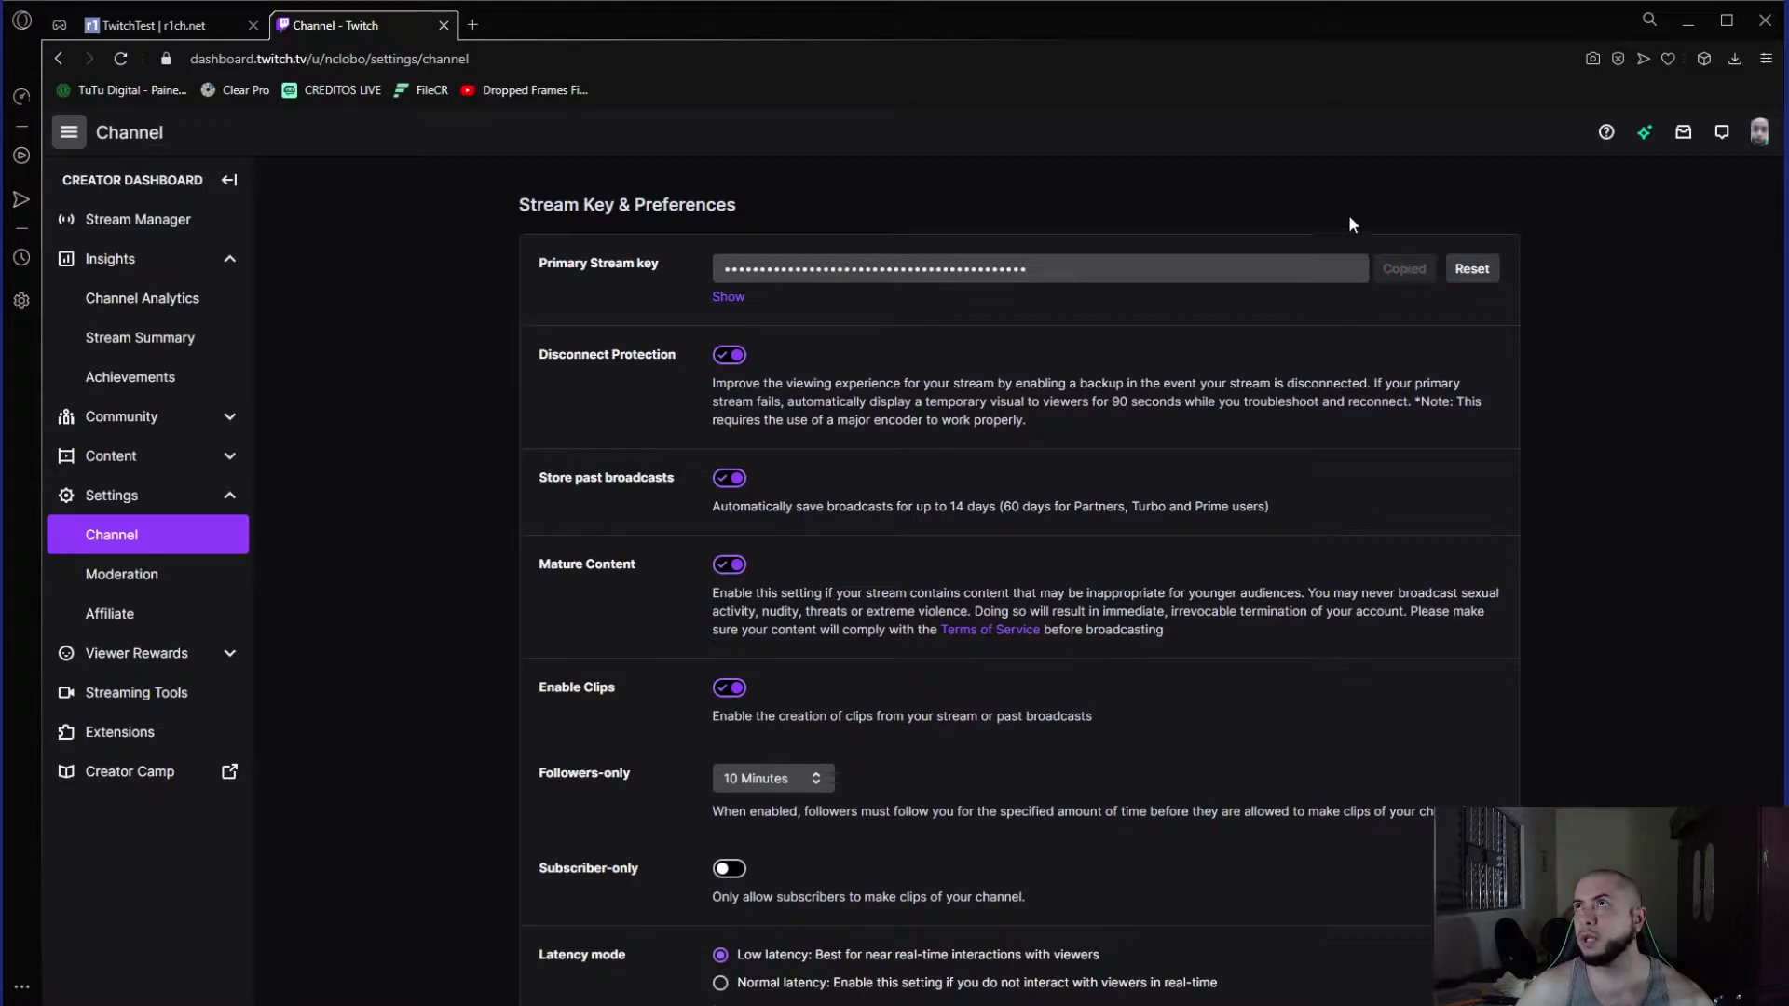
pyautogui.click(444, 30)
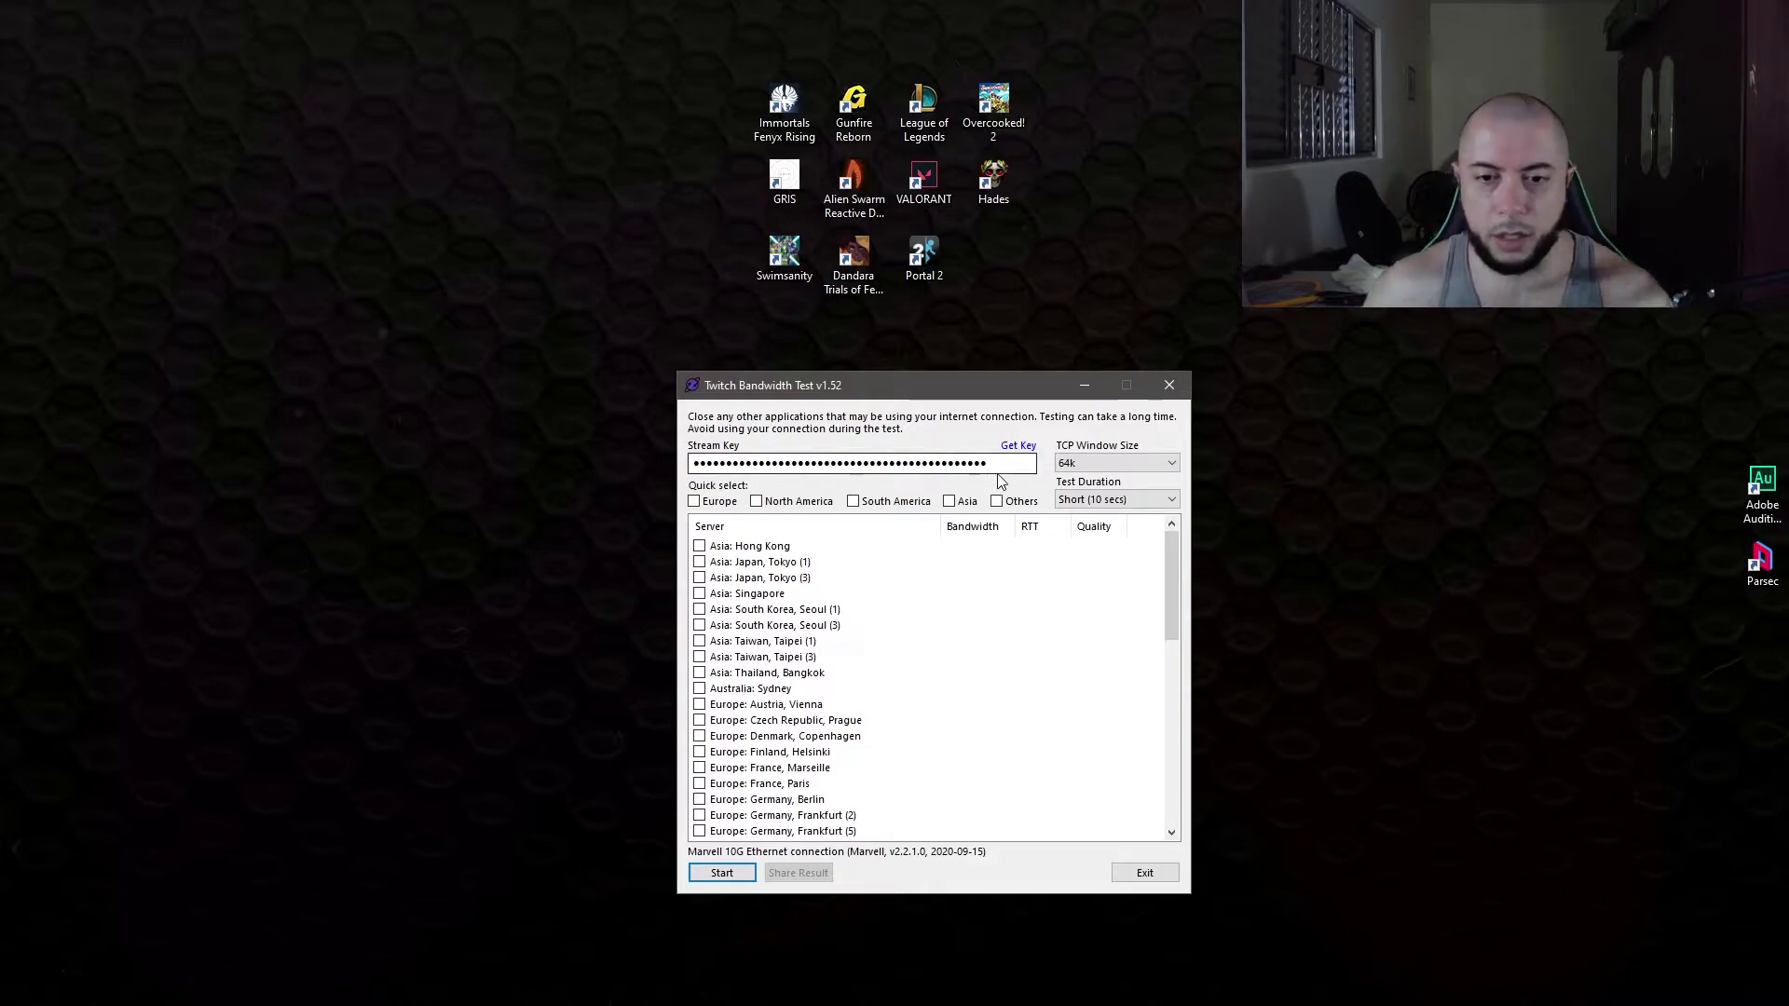
pyautogui.moveTo(992, 463); pyautogui.dragTo(685, 466)
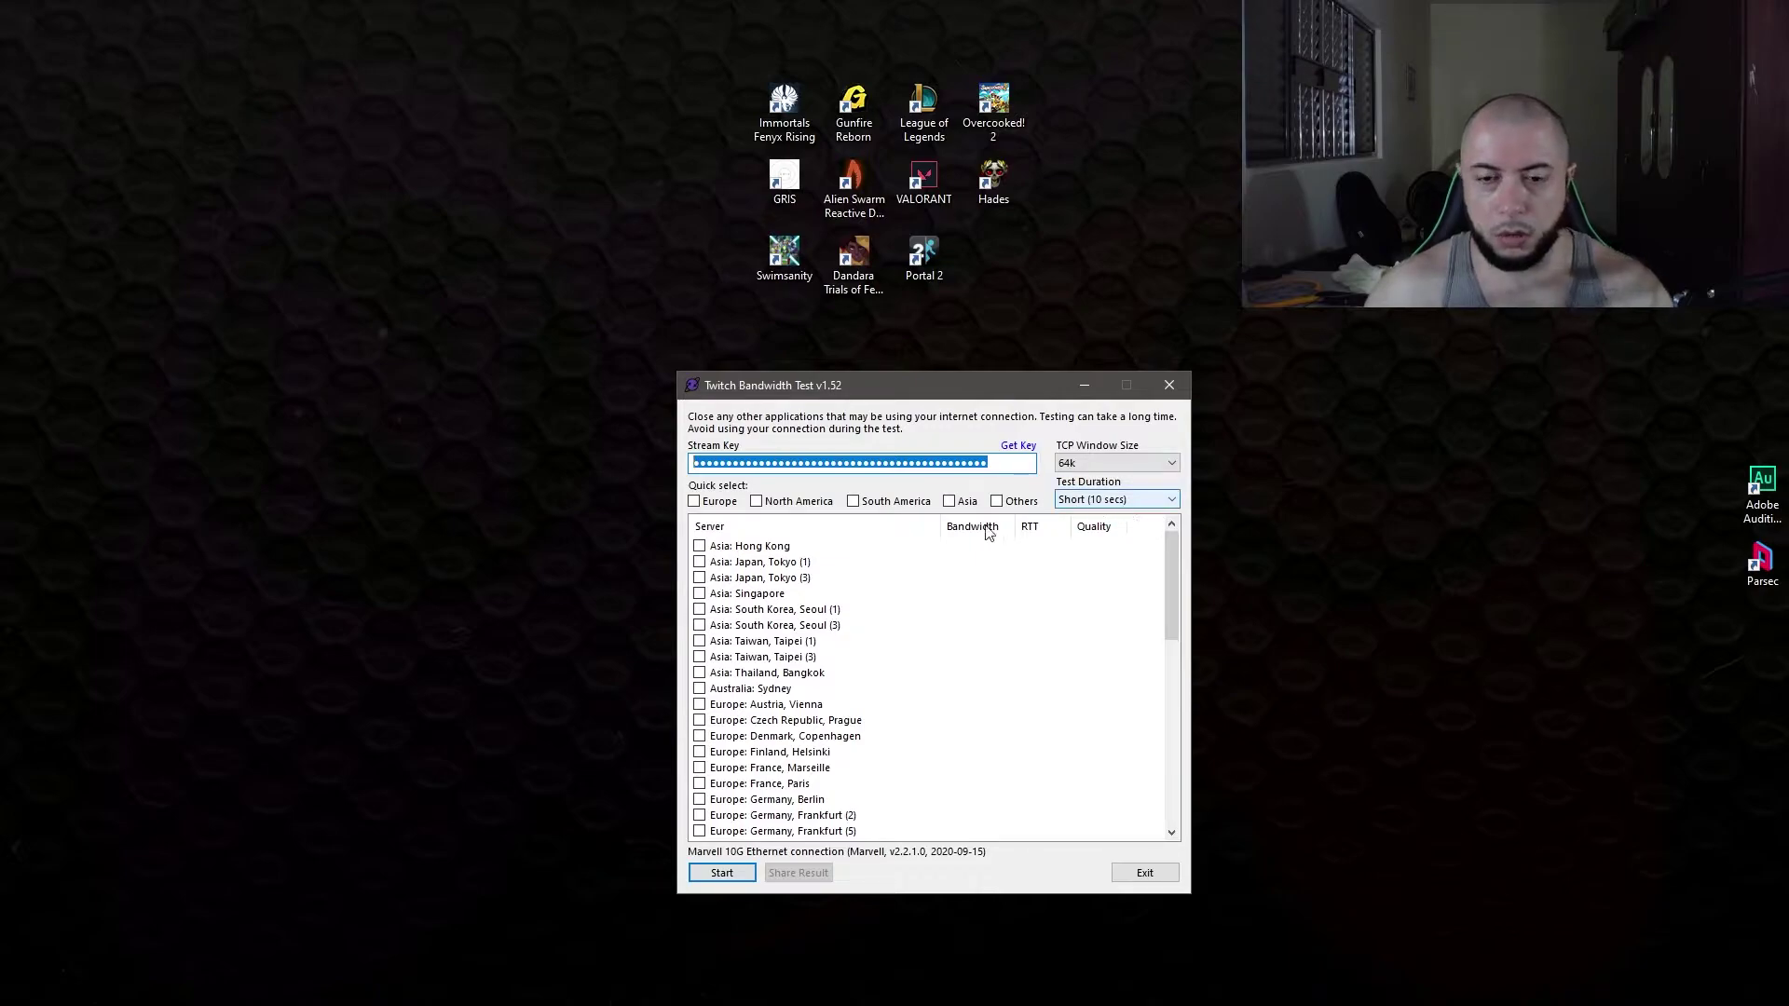
# Set the TCP window size to Automatic (OBS) and select the South America servers for the test.
pyautogui.click(1168, 468)
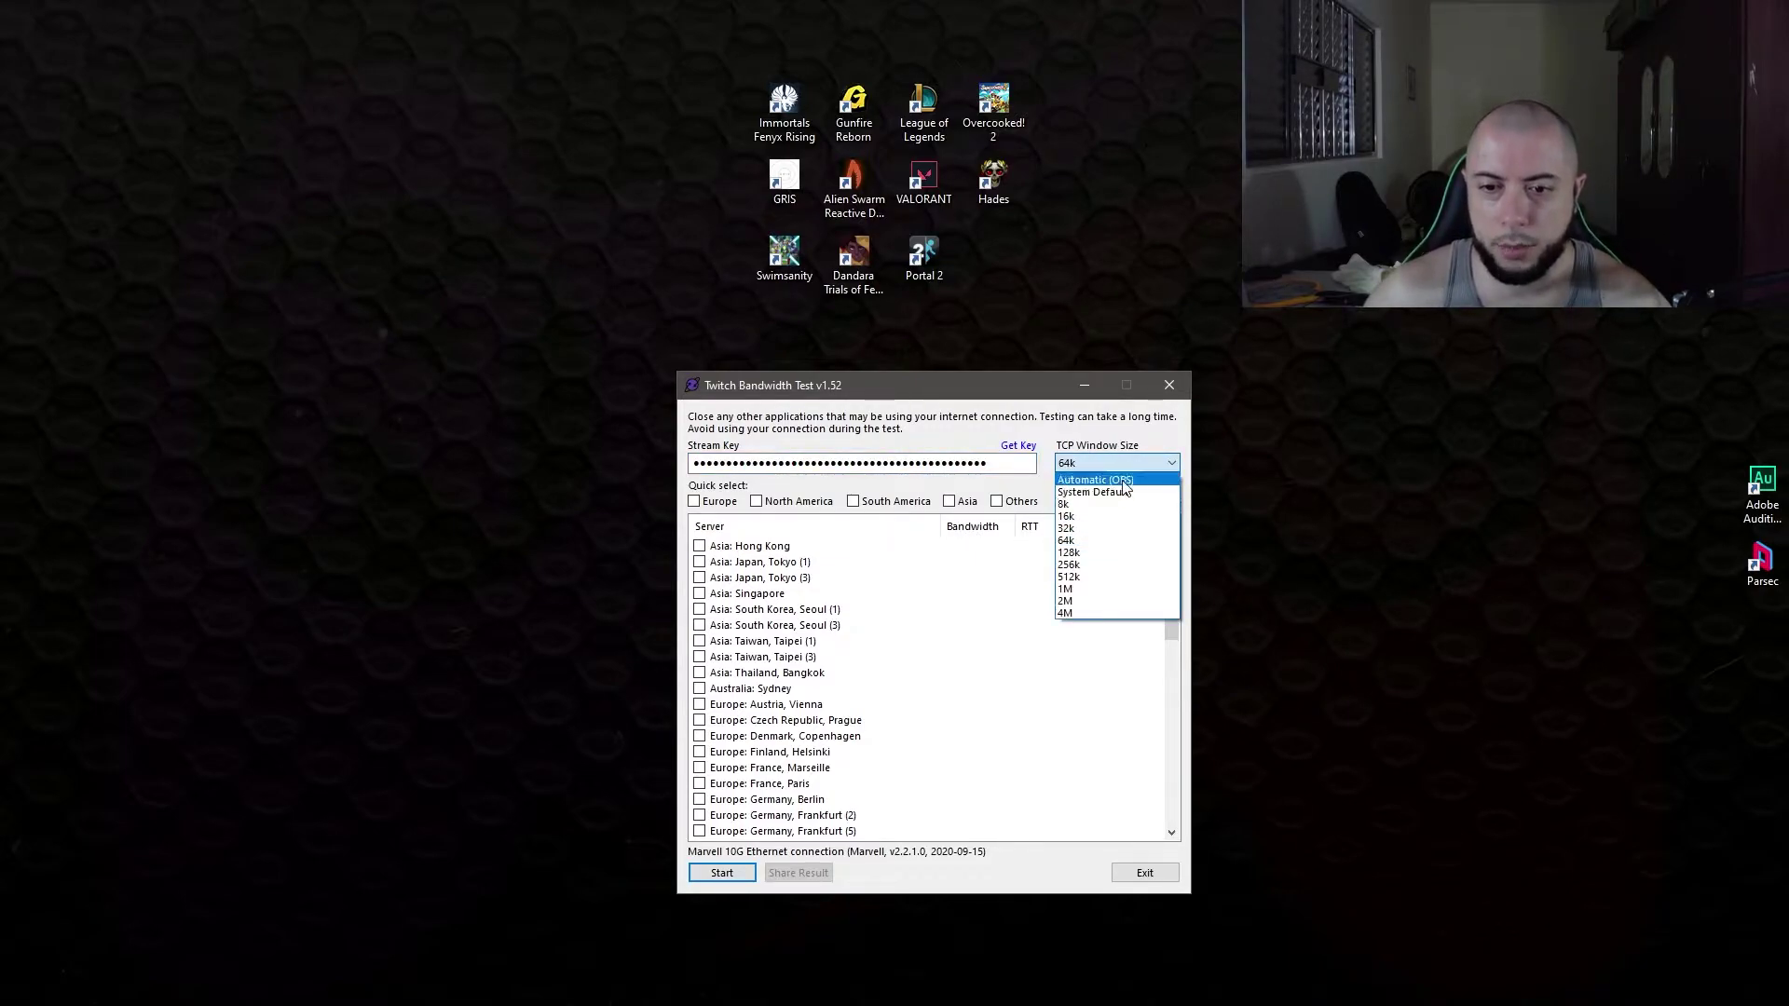
pyautogui.click(1134, 480)
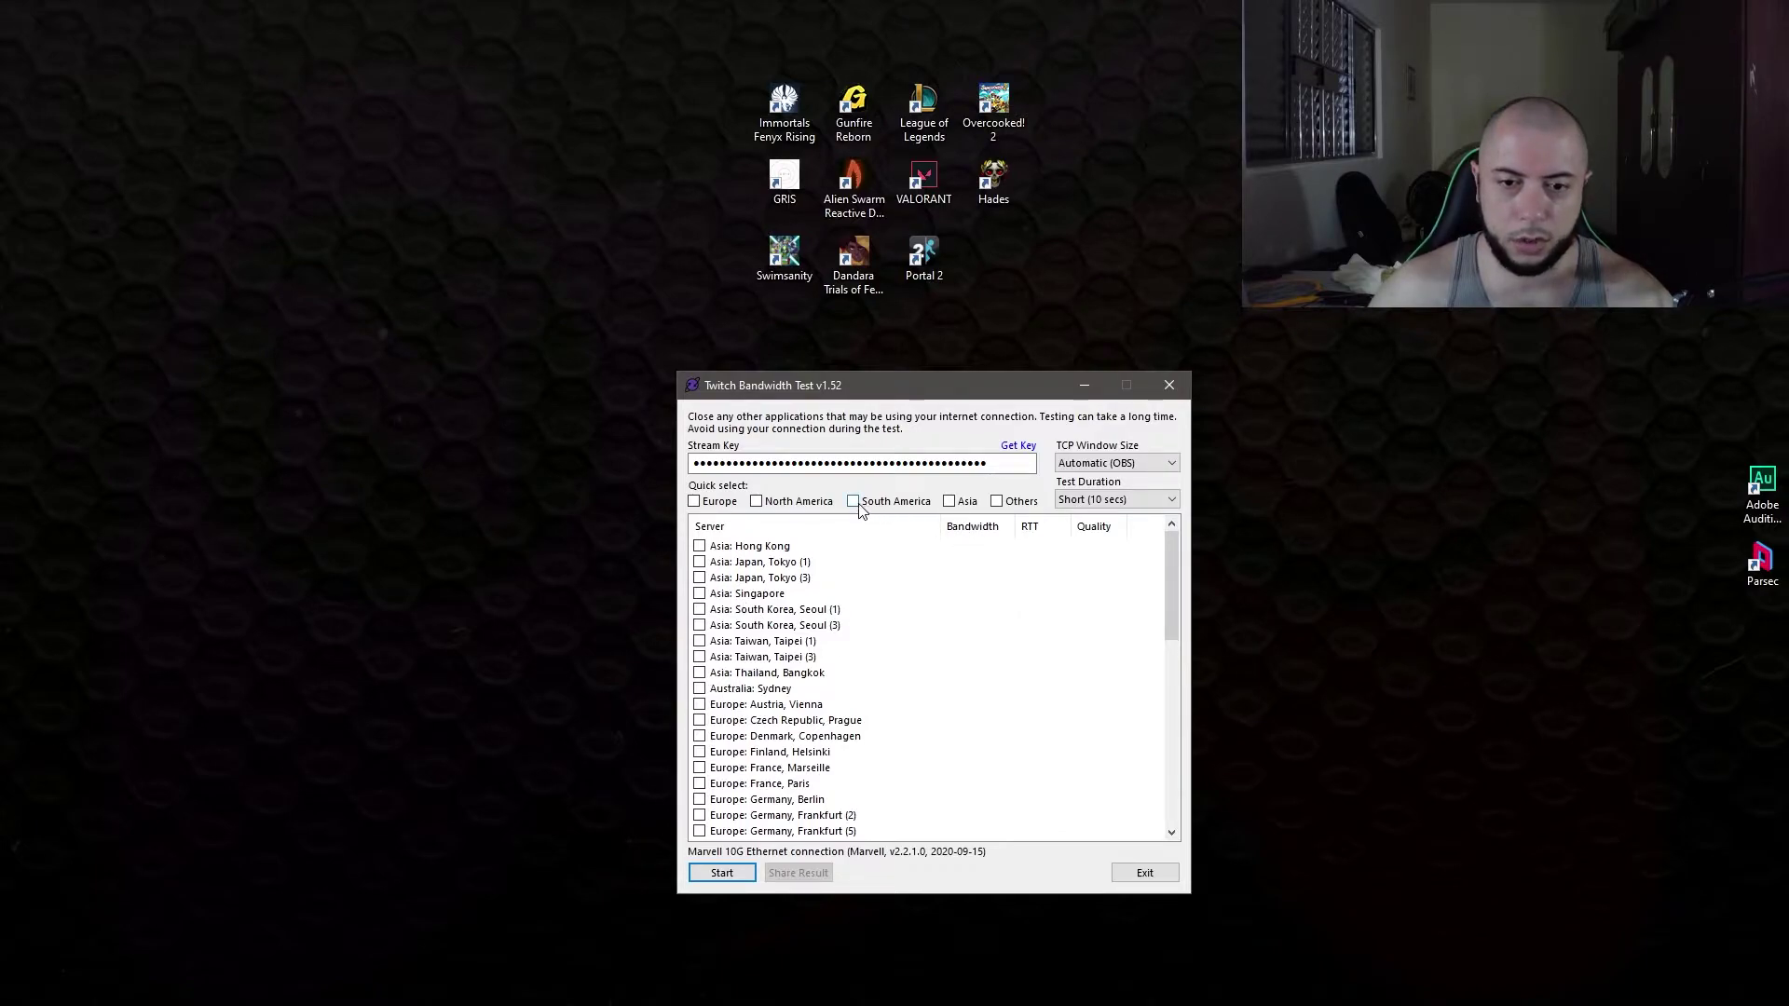
pyautogui.scroll(-9, 860, 537)
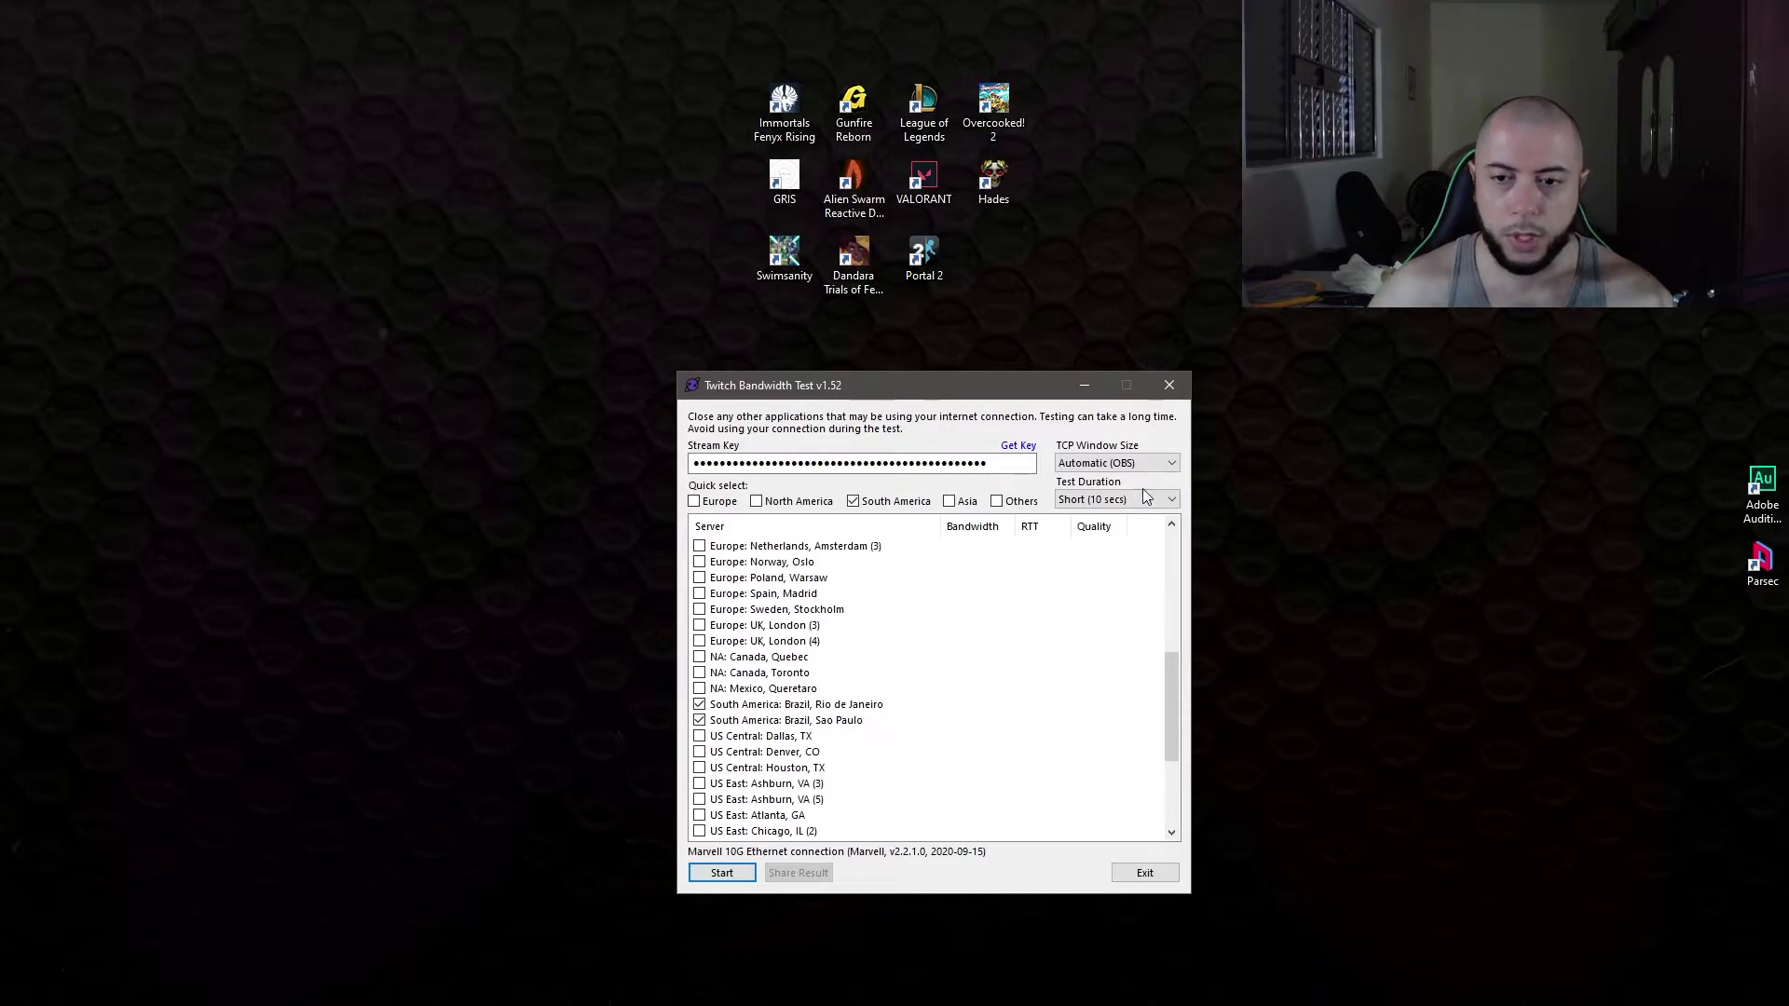
# Set the test duration to Long (60 secs) and start the bandwidth test.
pyautogui.click(1170, 499)
pyautogui.click(1135, 565)
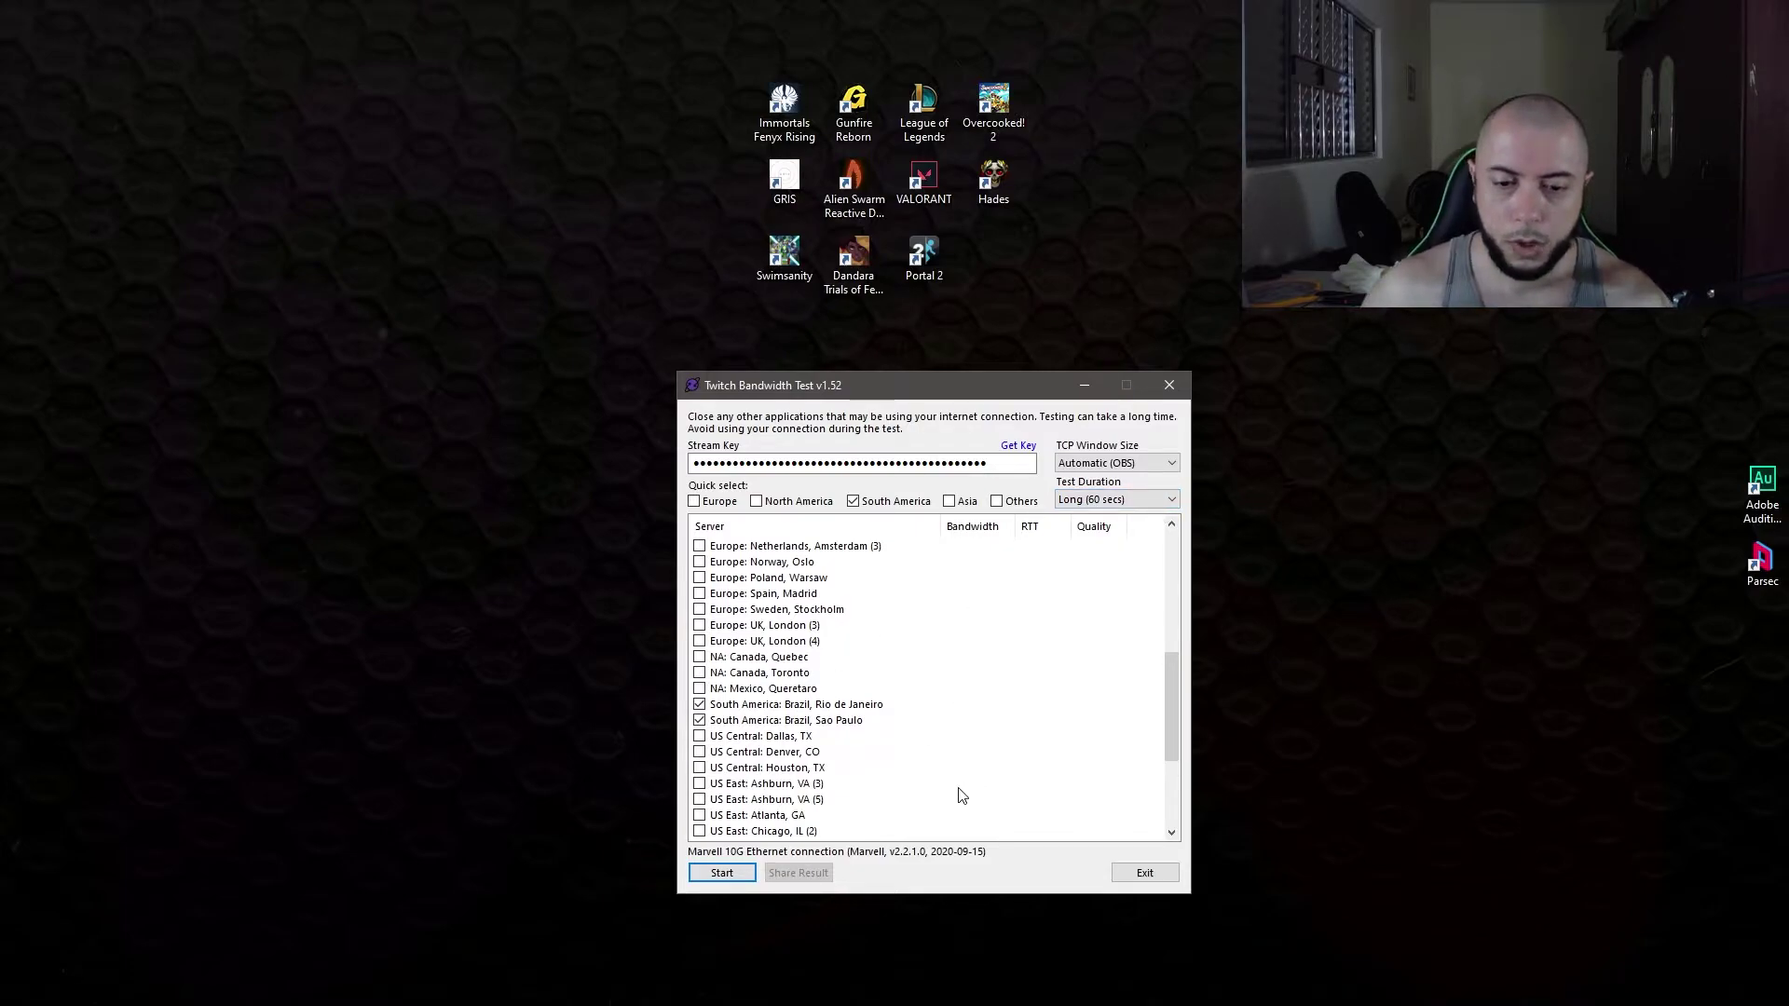
pyautogui.click(723, 874)
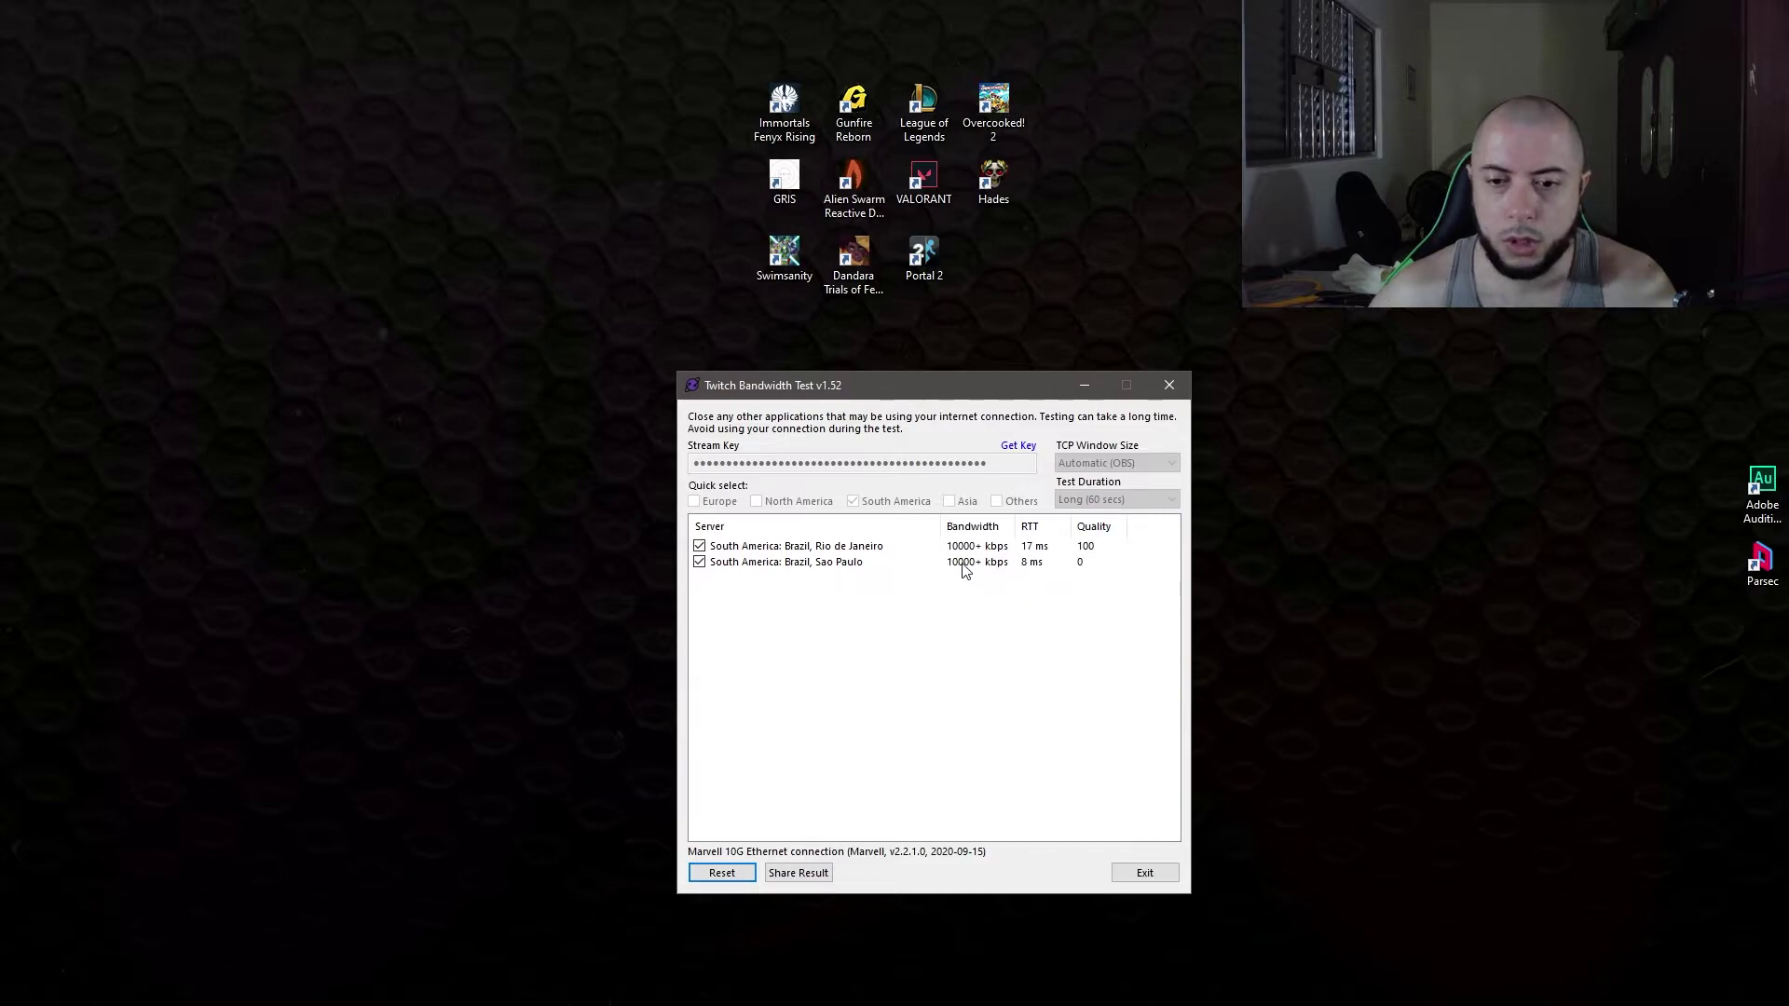
# Compare the bandwidth, RTT and quality results of the Sao Paulo and Rio de Janeiro servers.
pyautogui.click(1083, 567)
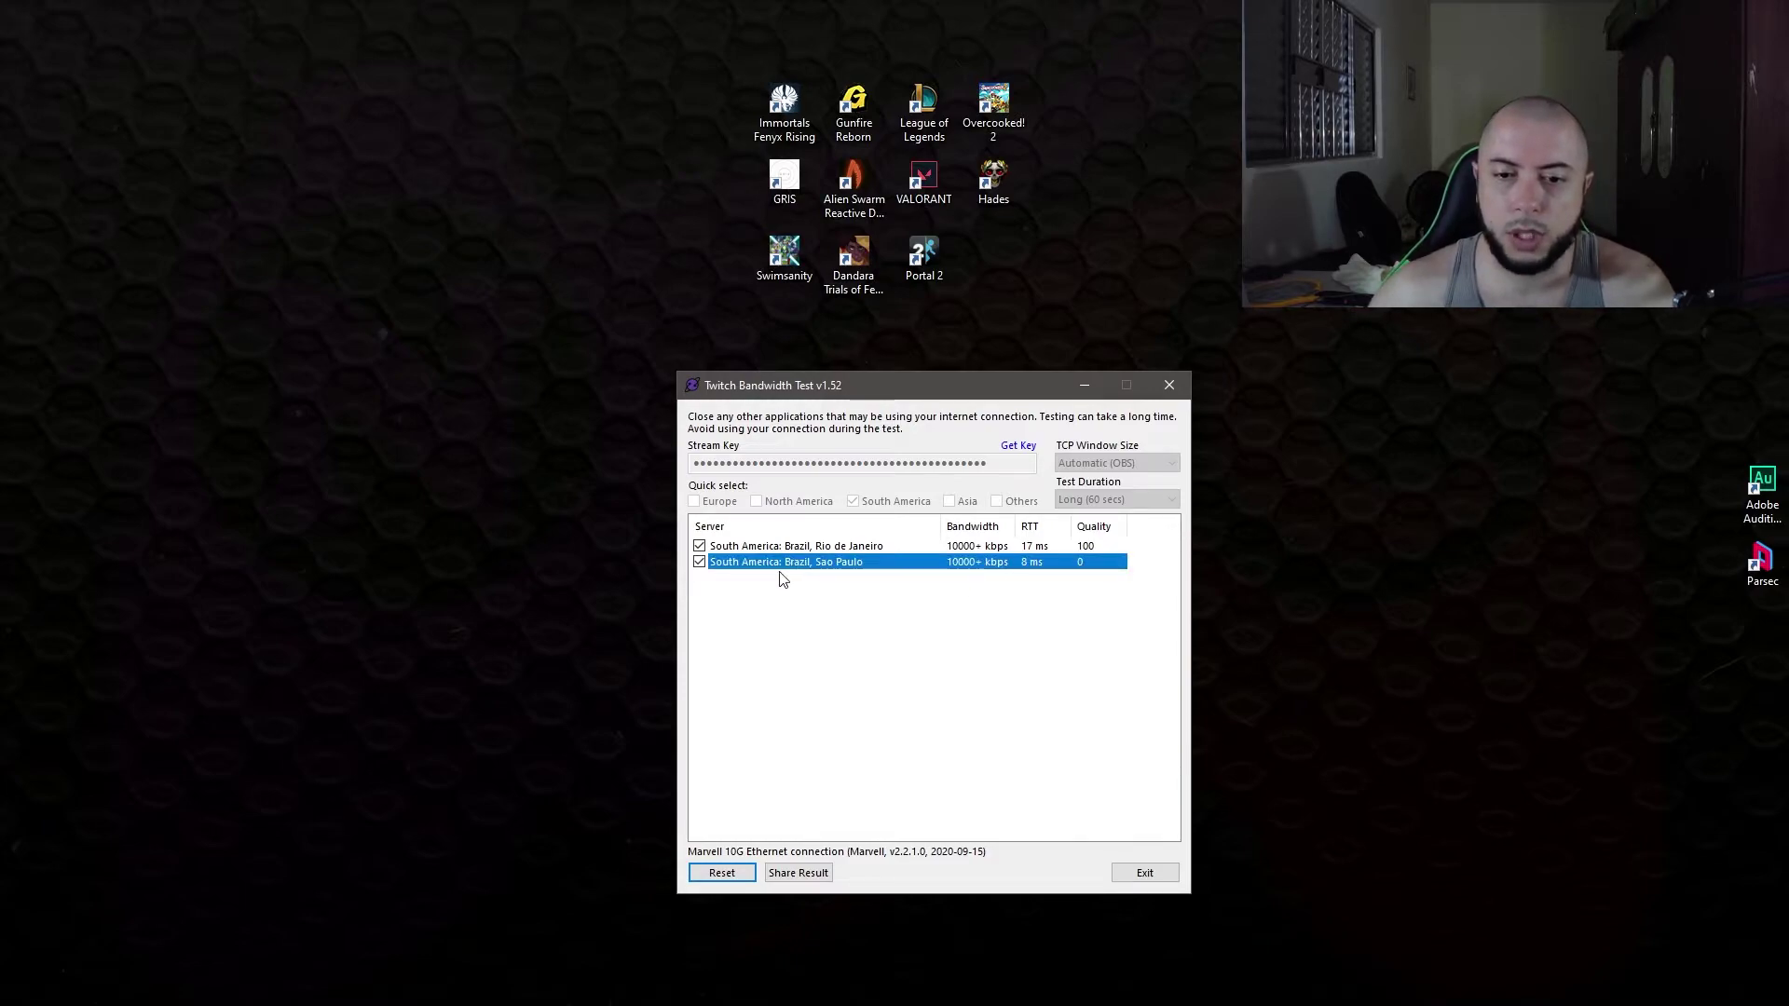
pyautogui.click(900, 550)
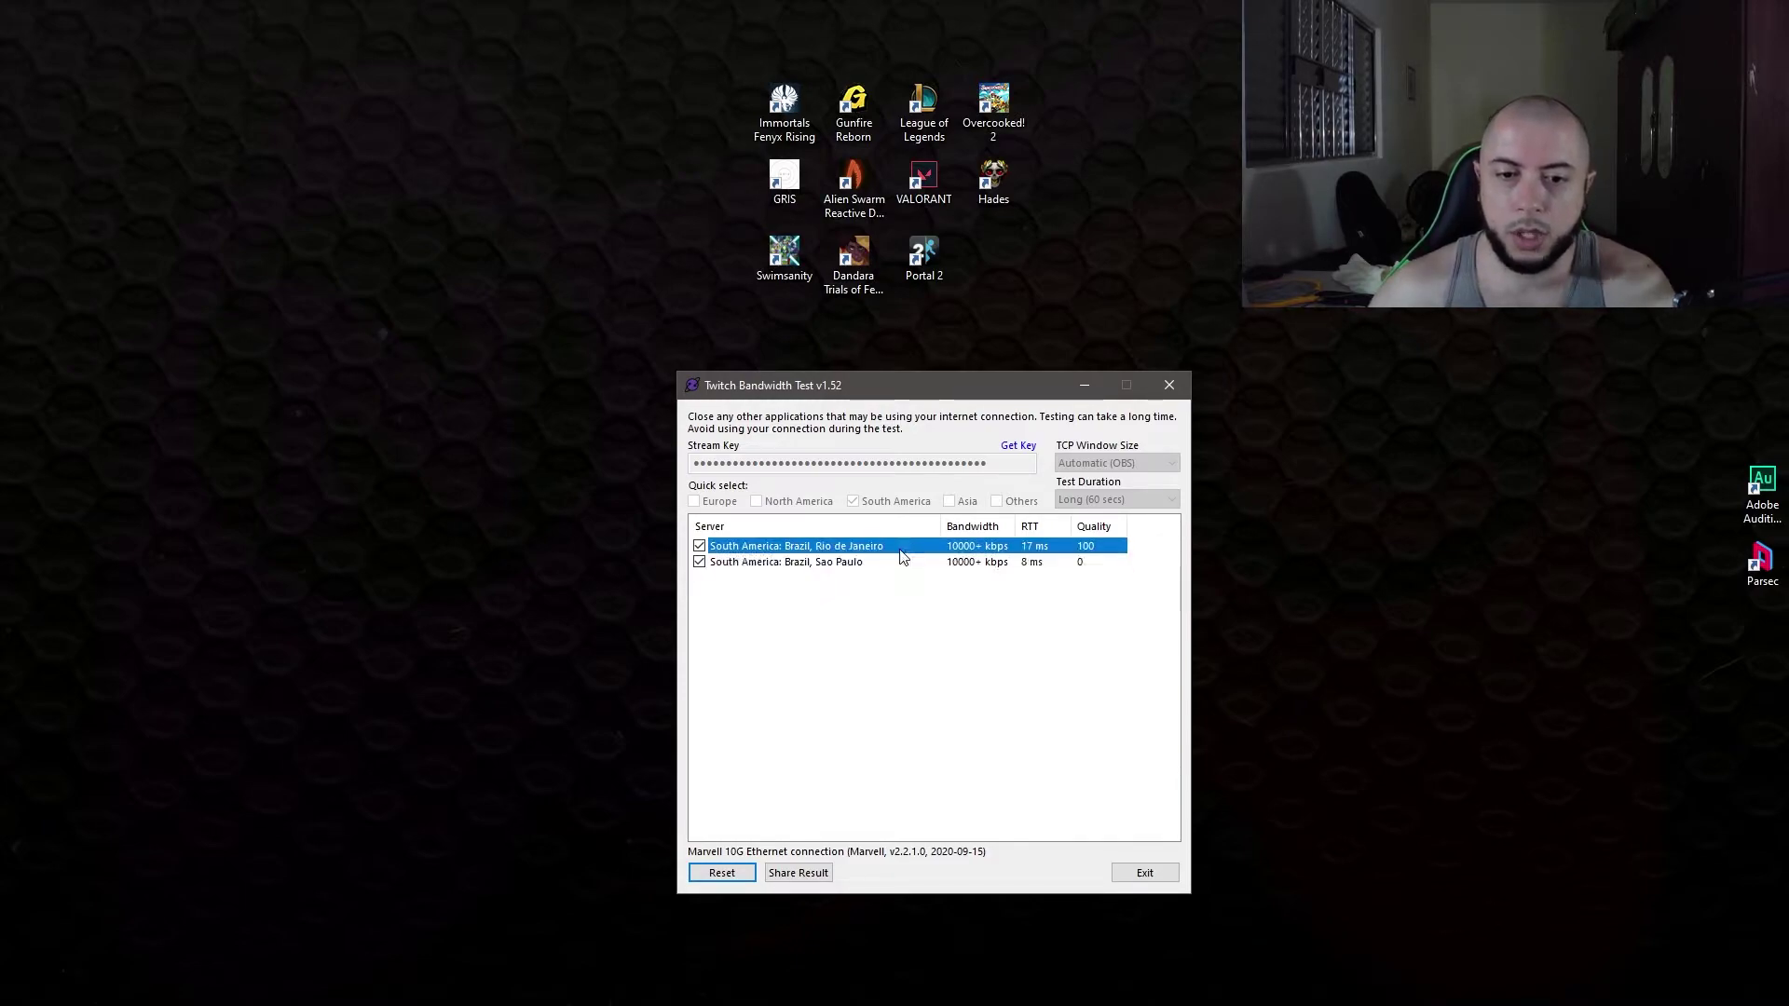
pyautogui.moveTo(932, 385); pyautogui.dragTo(975, 390)
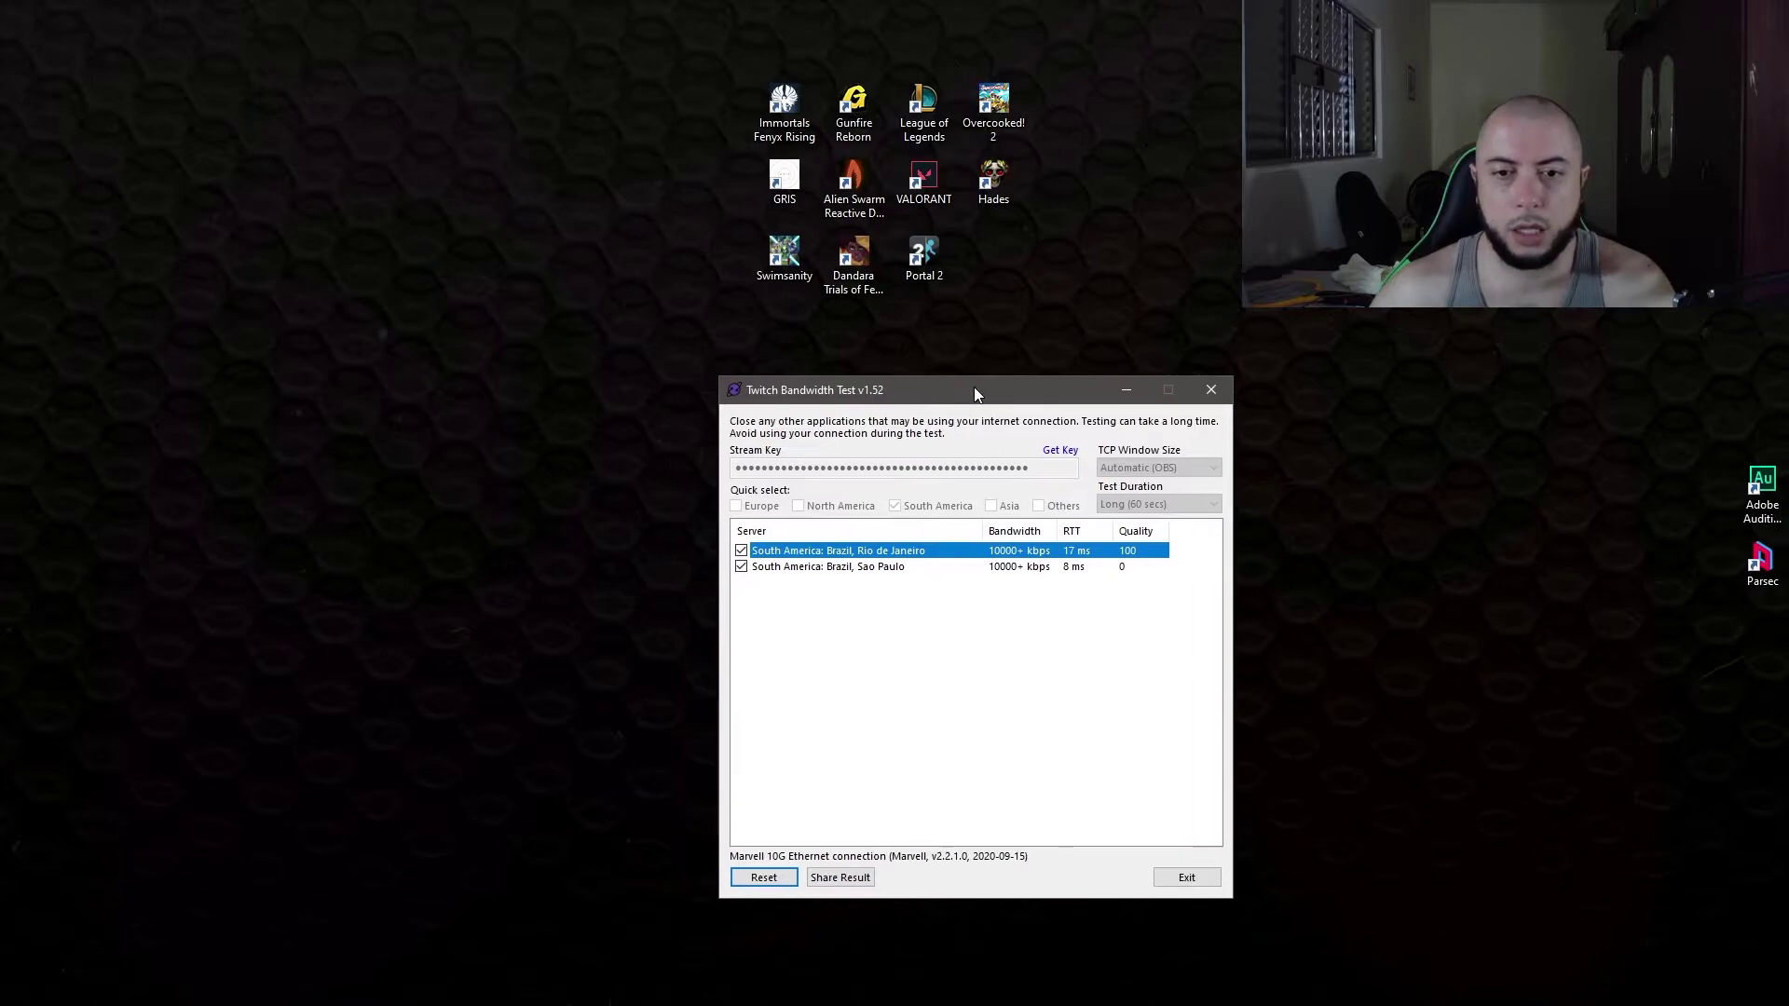
# Switch to OBS and apply South America: Brazil, Rio de Janeiro as the Twitch server in the streaming settings.
pyautogui.hotkey('alt', 'Tab')
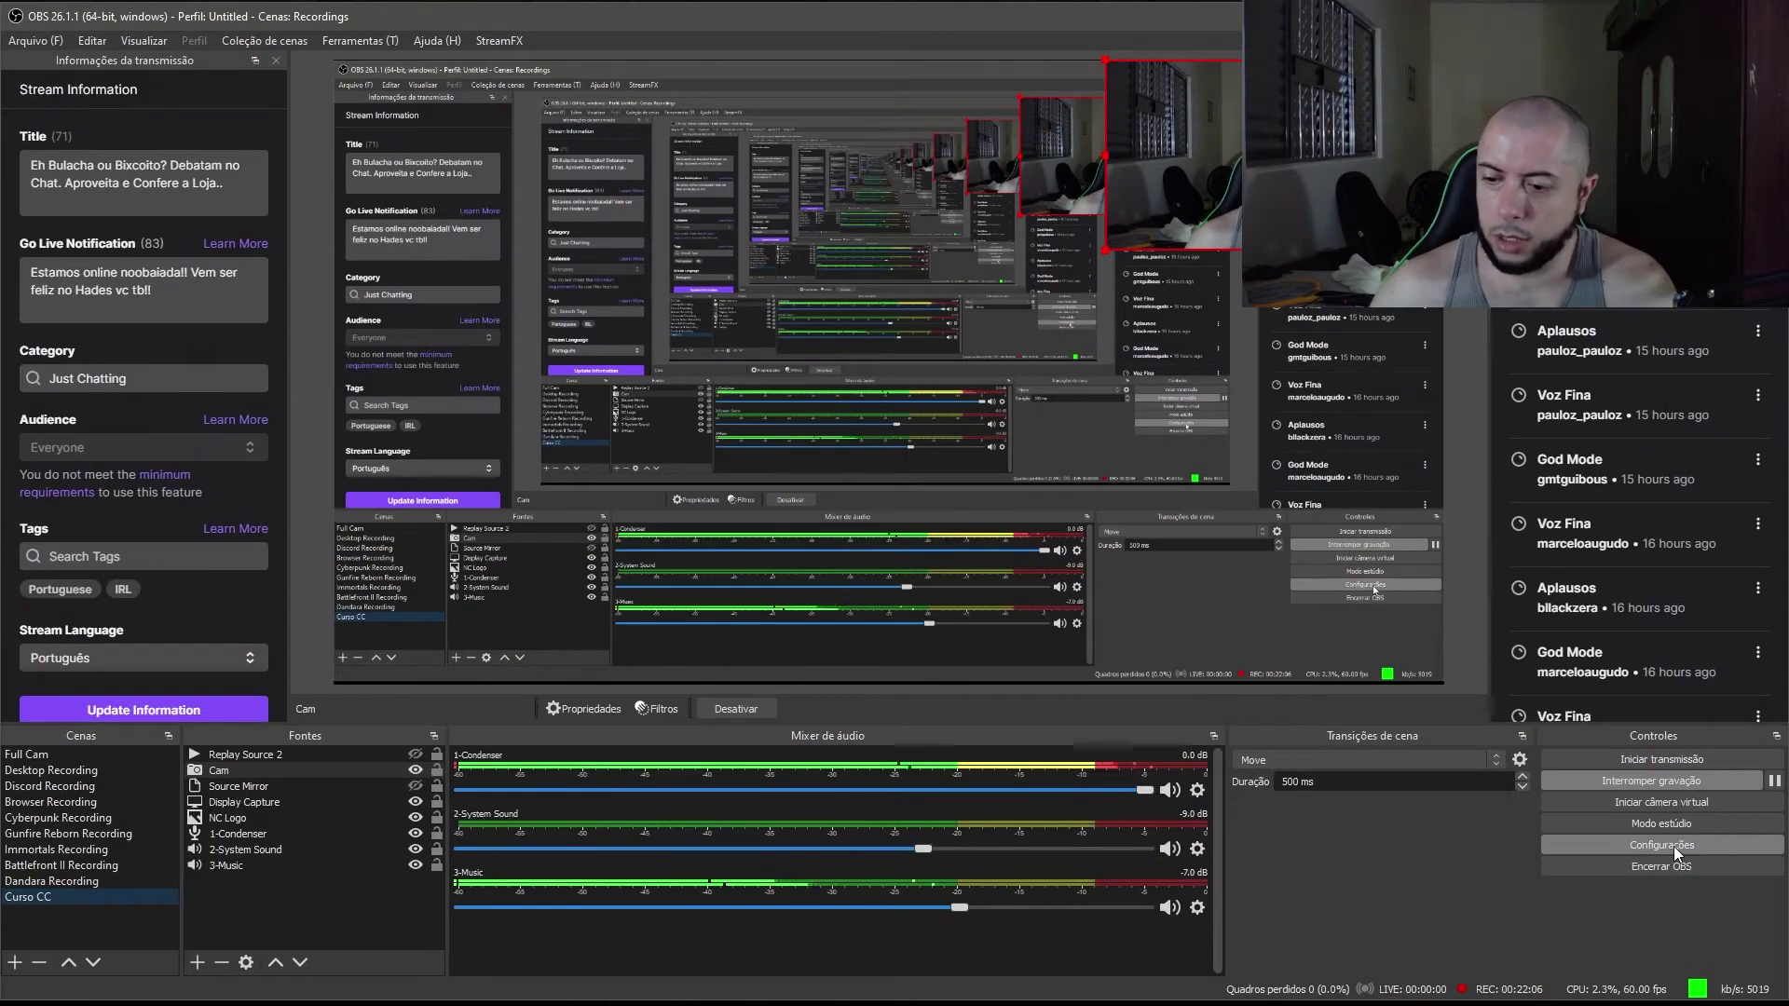
pyautogui.click(1674, 846)
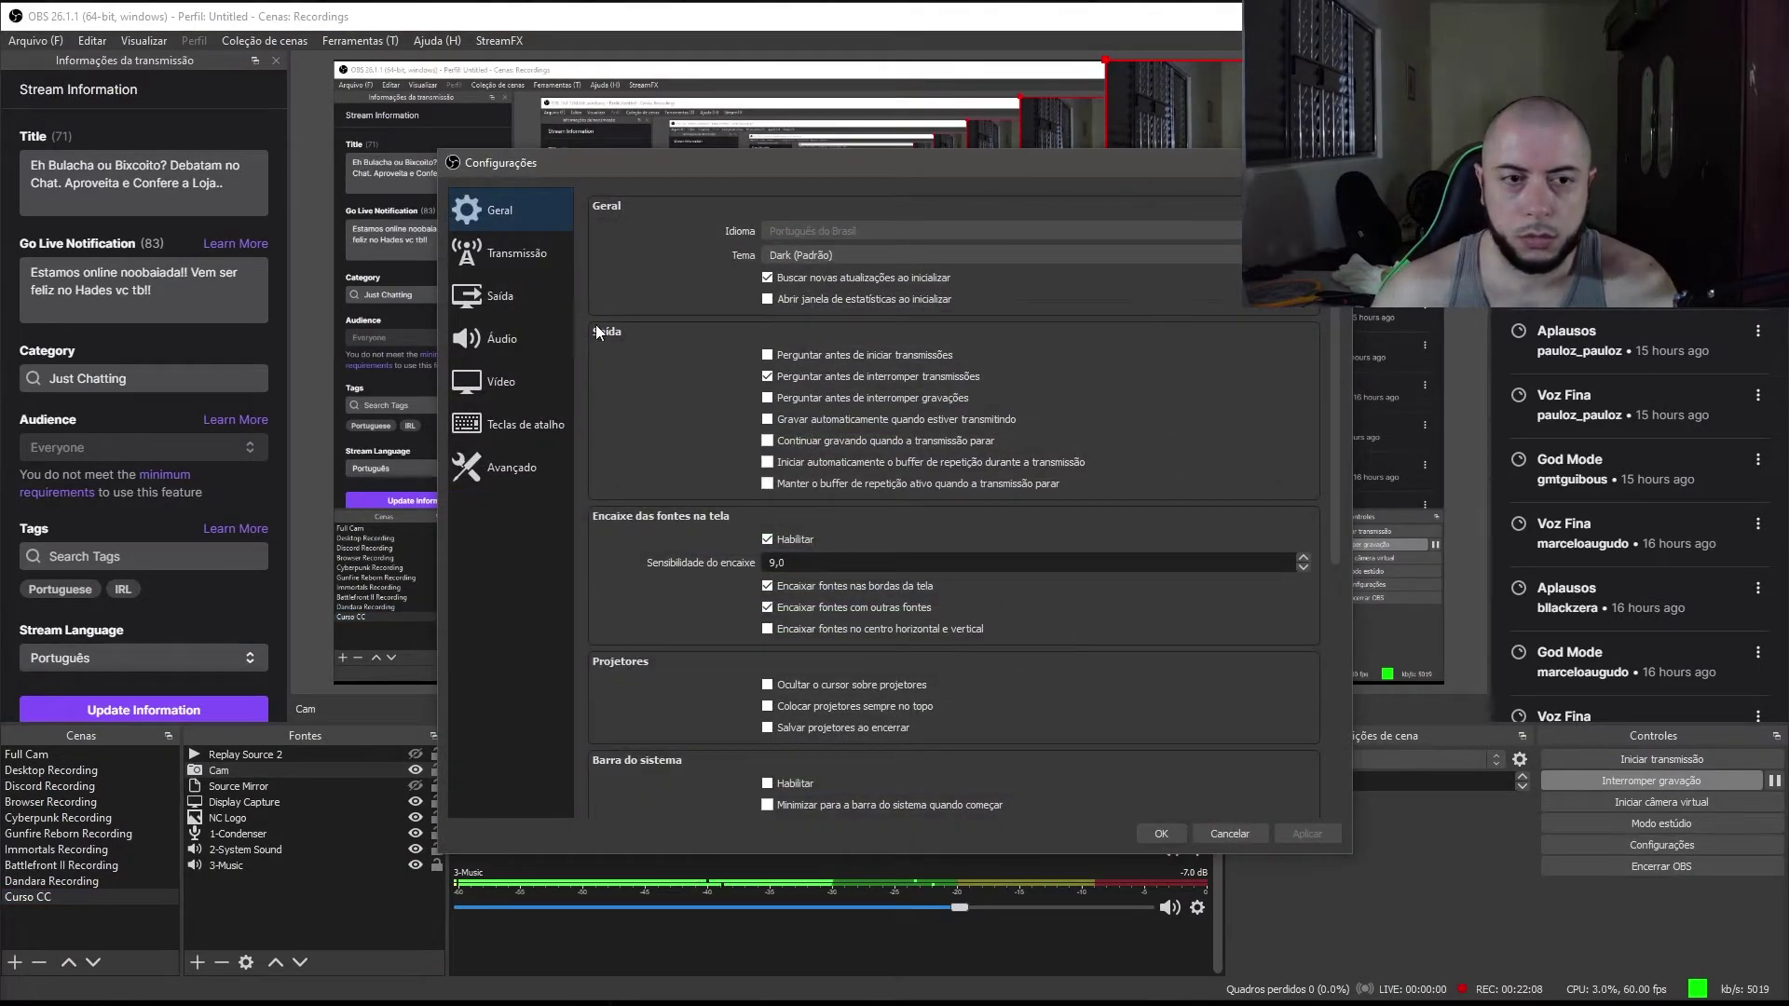
pyautogui.click(500, 256)
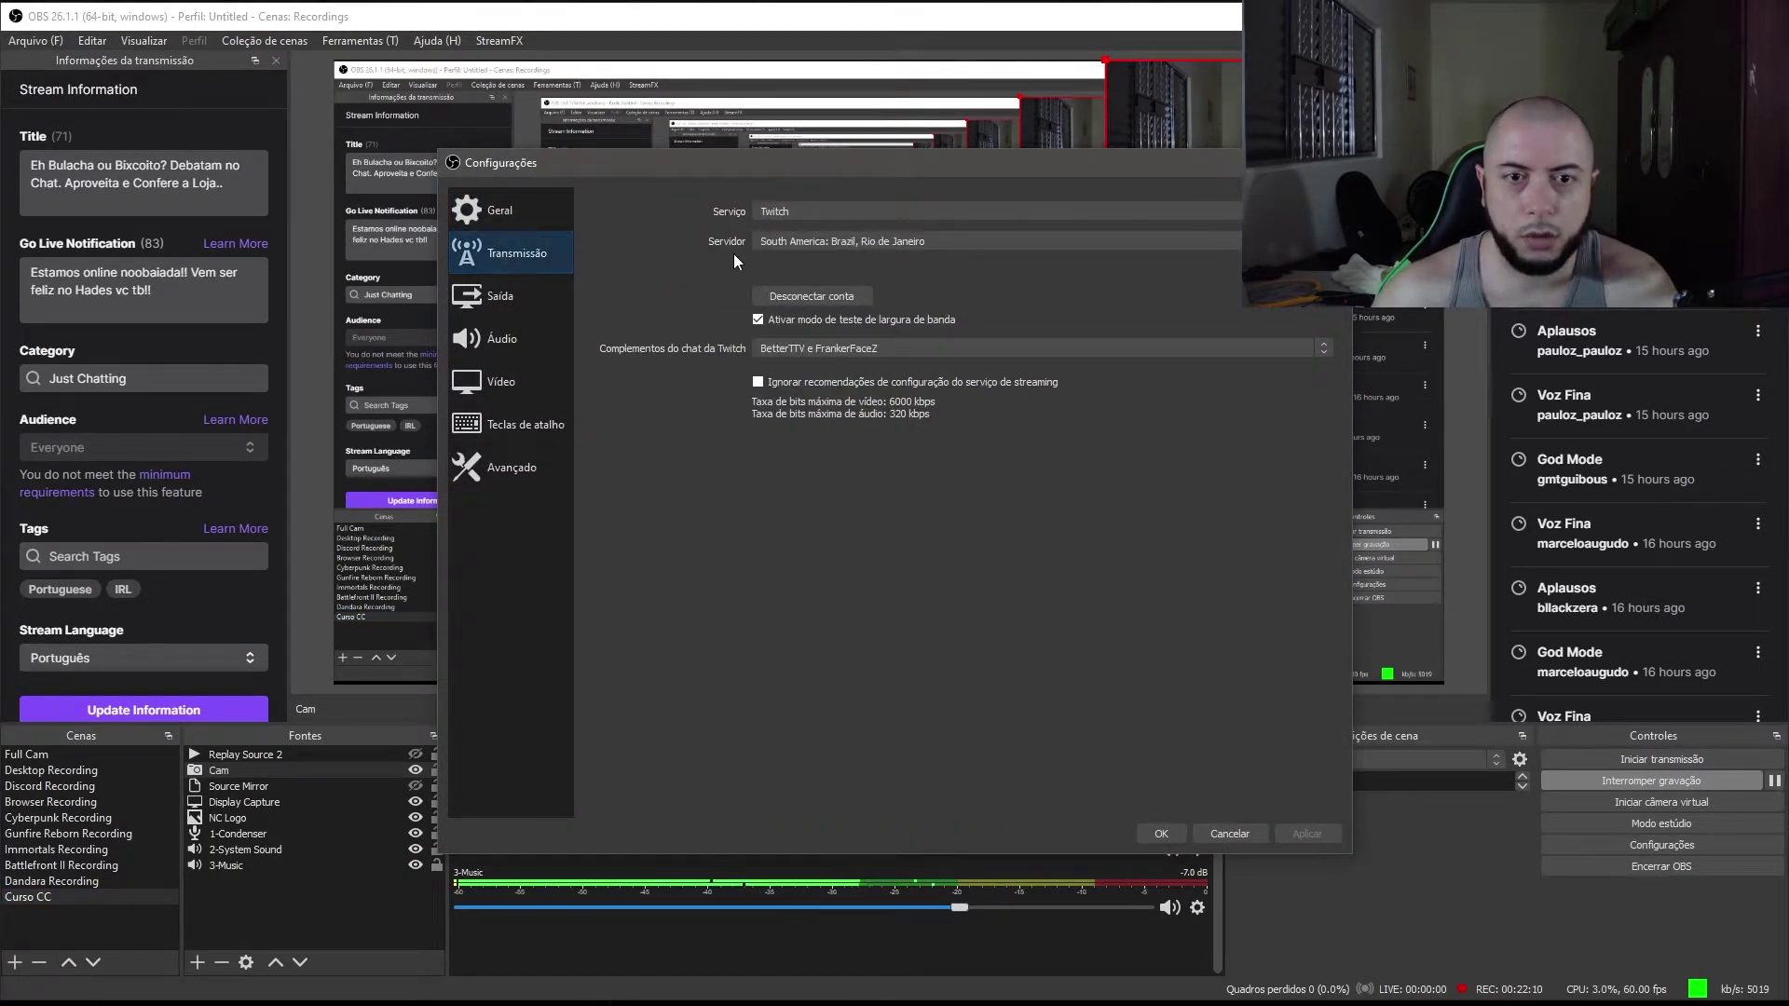
pyautogui.click(910, 241)
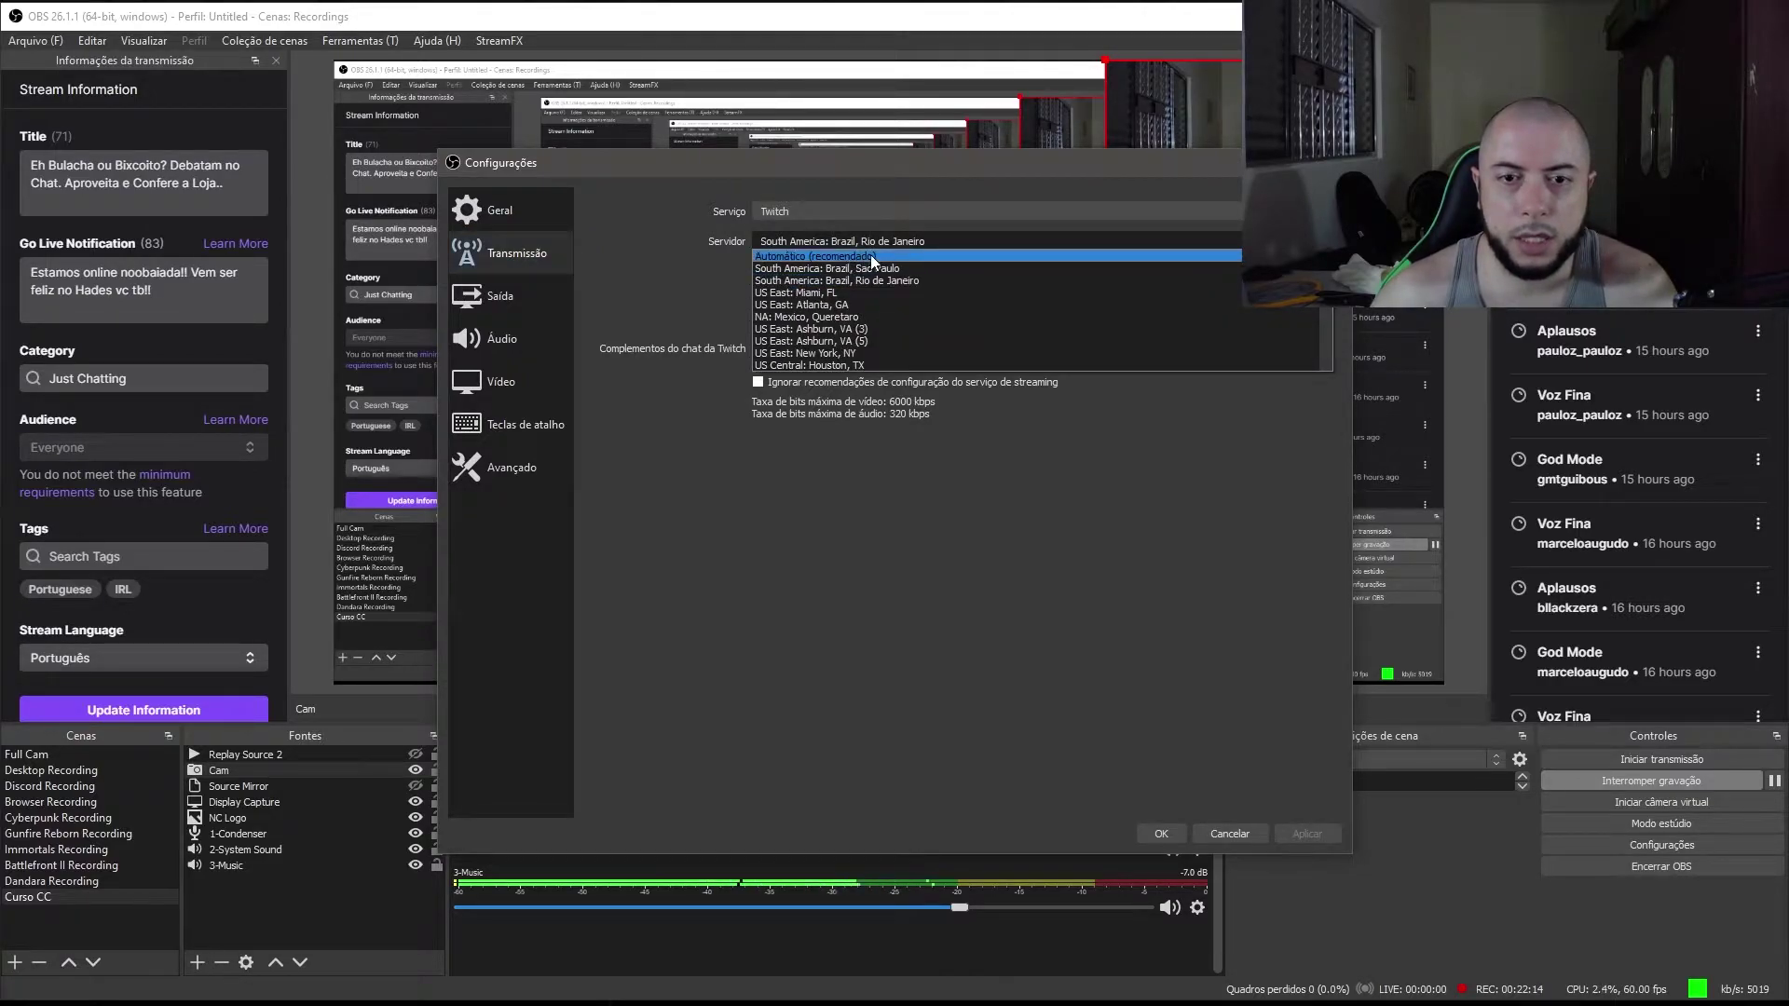
pyautogui.click(886, 254)
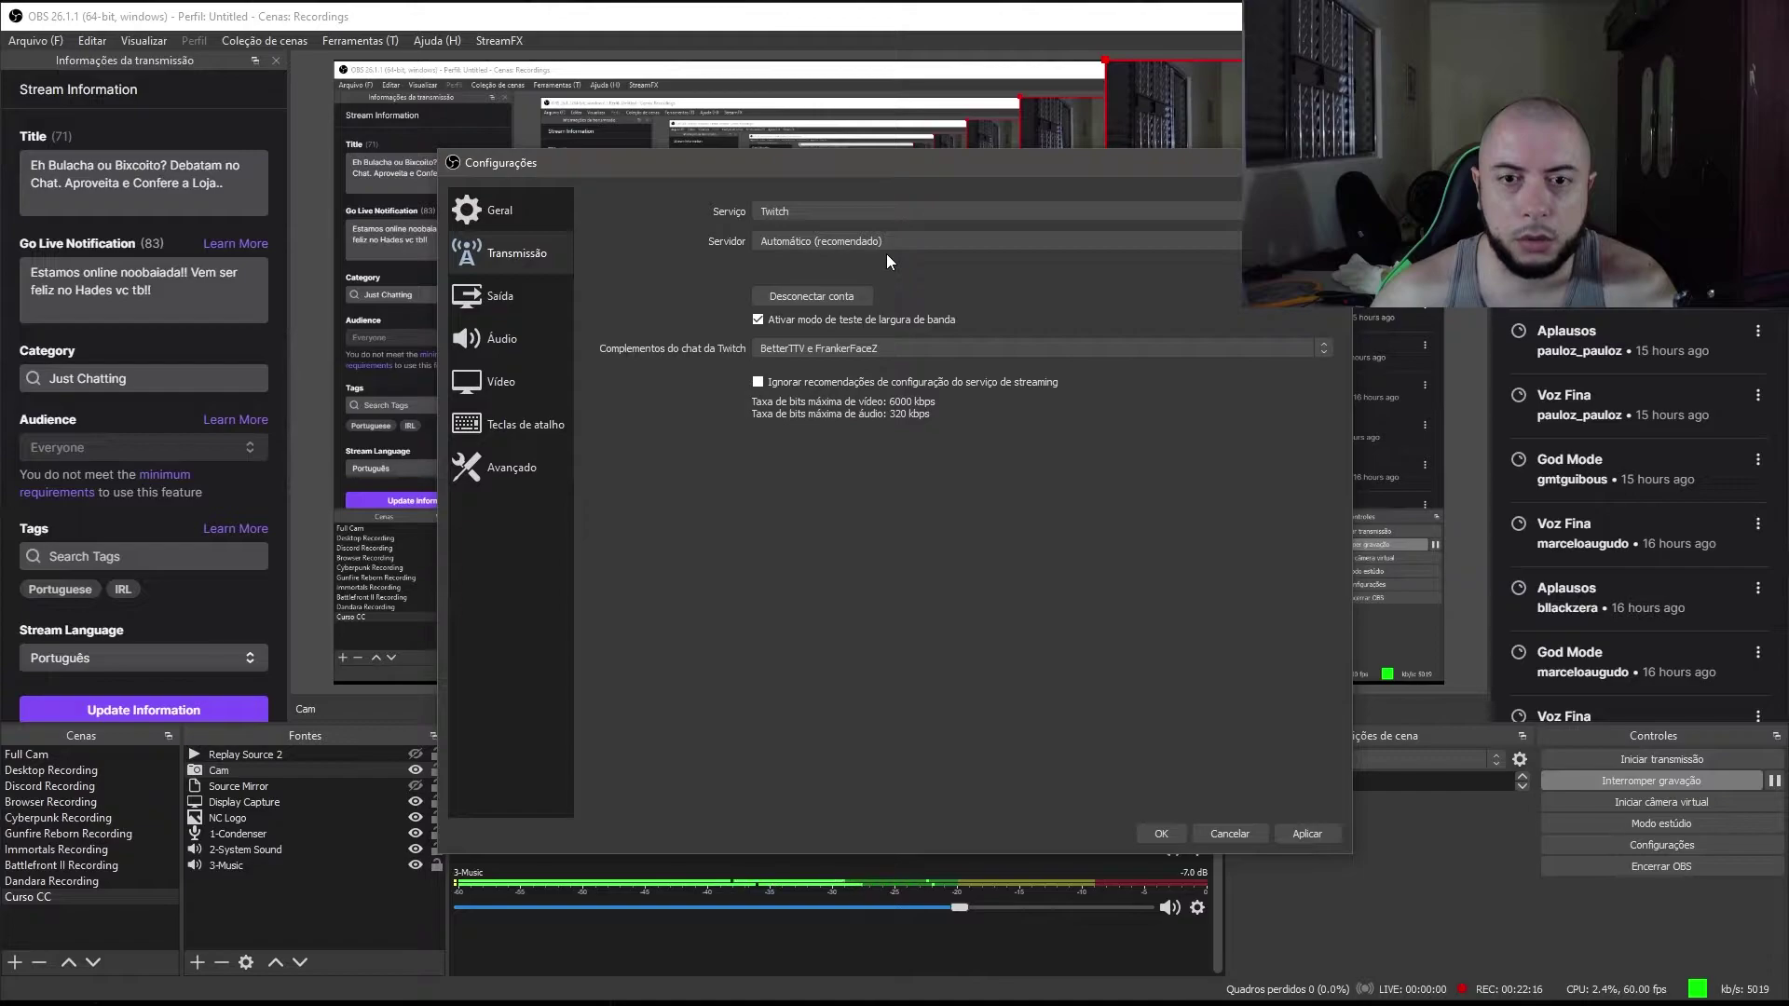
pyautogui.click(913, 244)
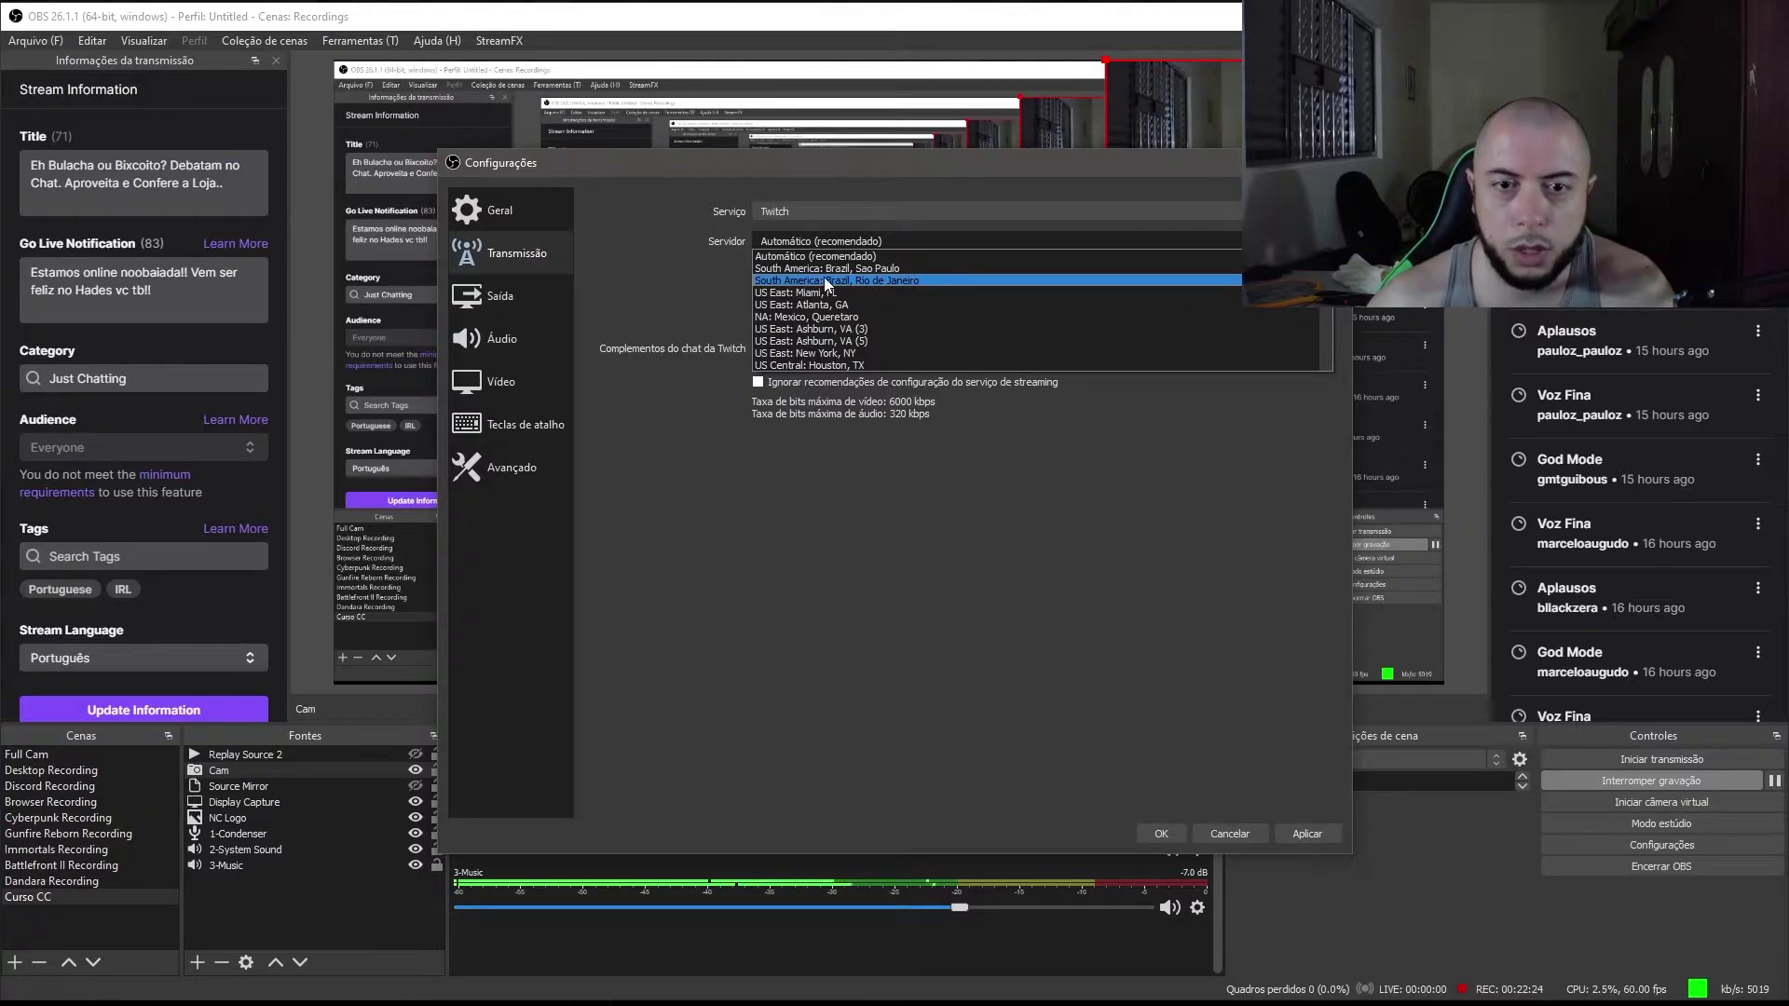
pyautogui.click(932, 281)
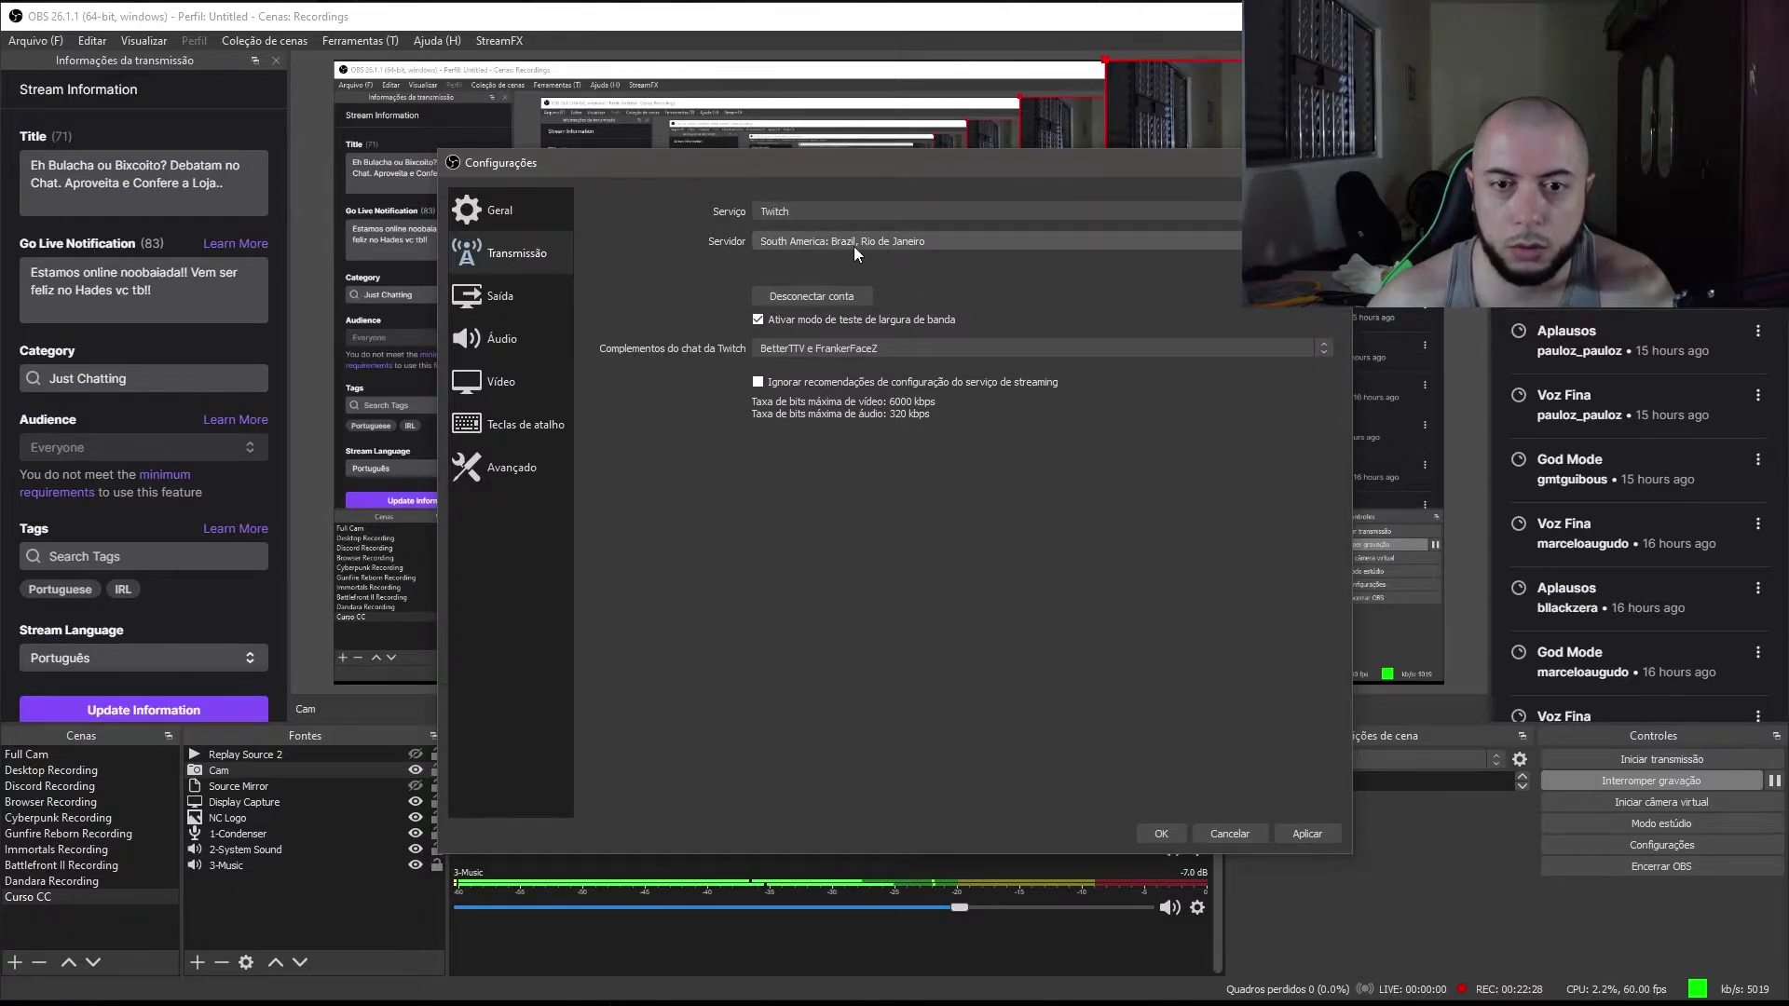
pyautogui.click(1307, 834)
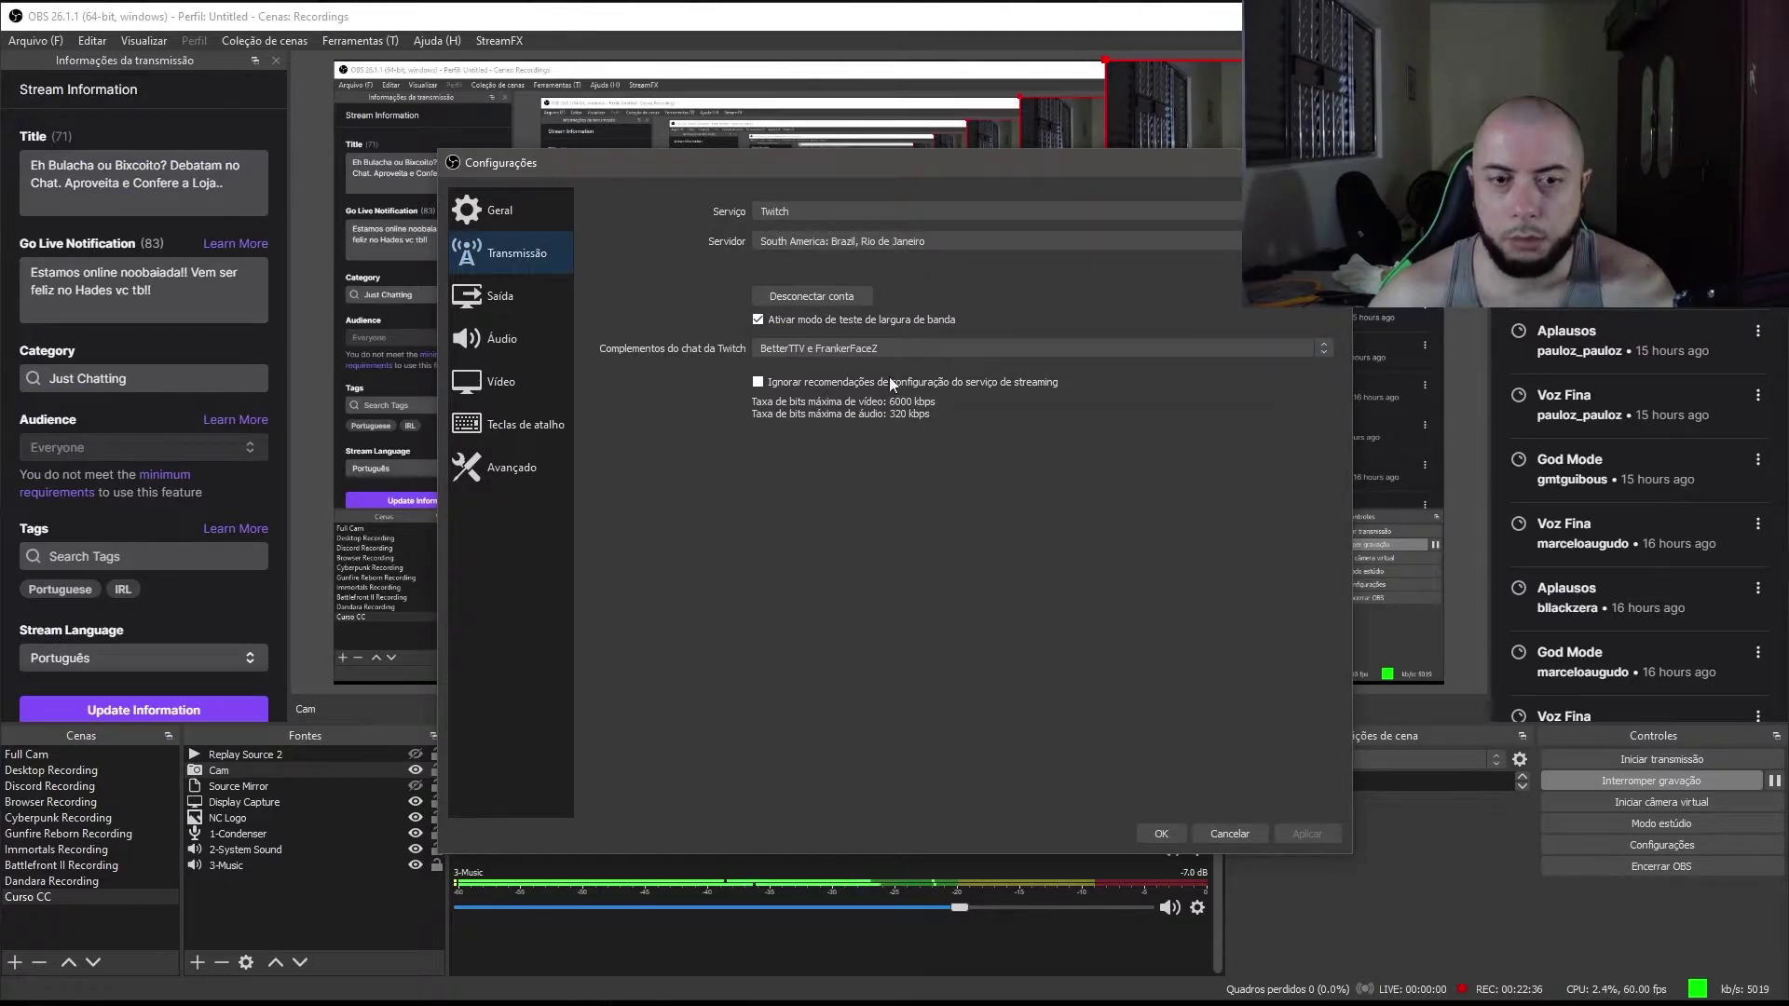
# Open the streaming output settings in OBS and compare their bitrate with the bandwidth test results.
pyautogui.click(500, 297)
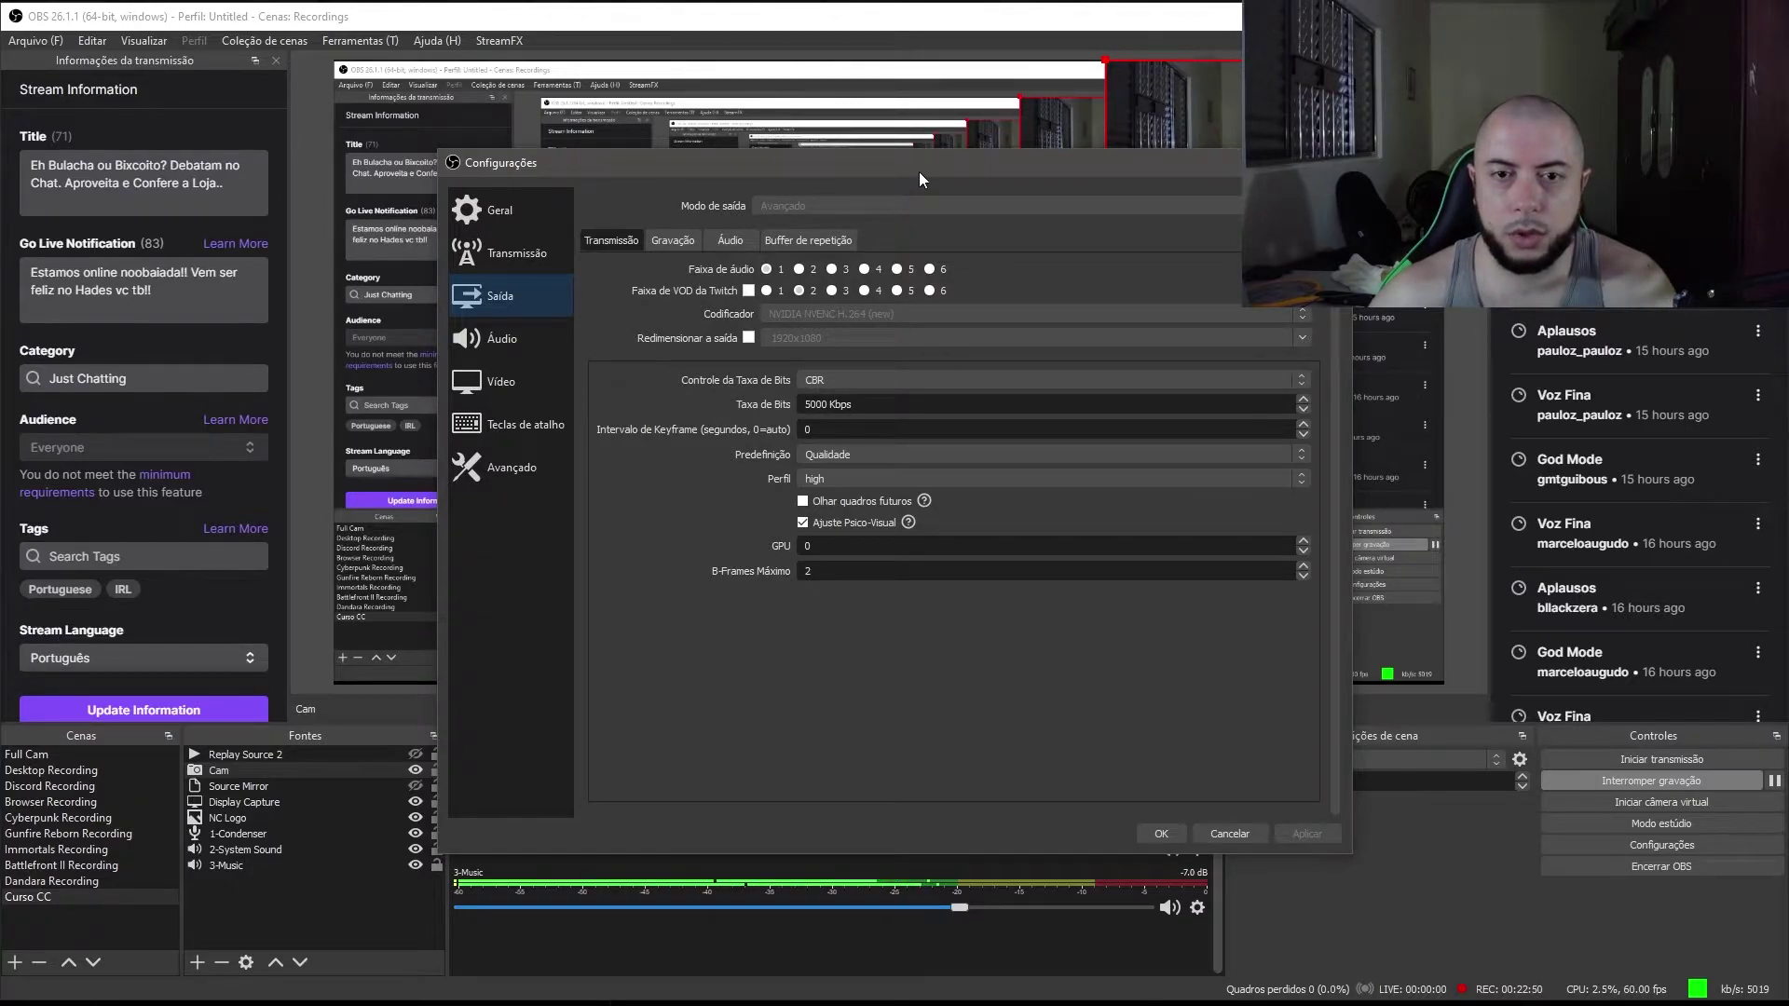
pyautogui.moveTo(919, 171); pyautogui.dragTo(824, 285)
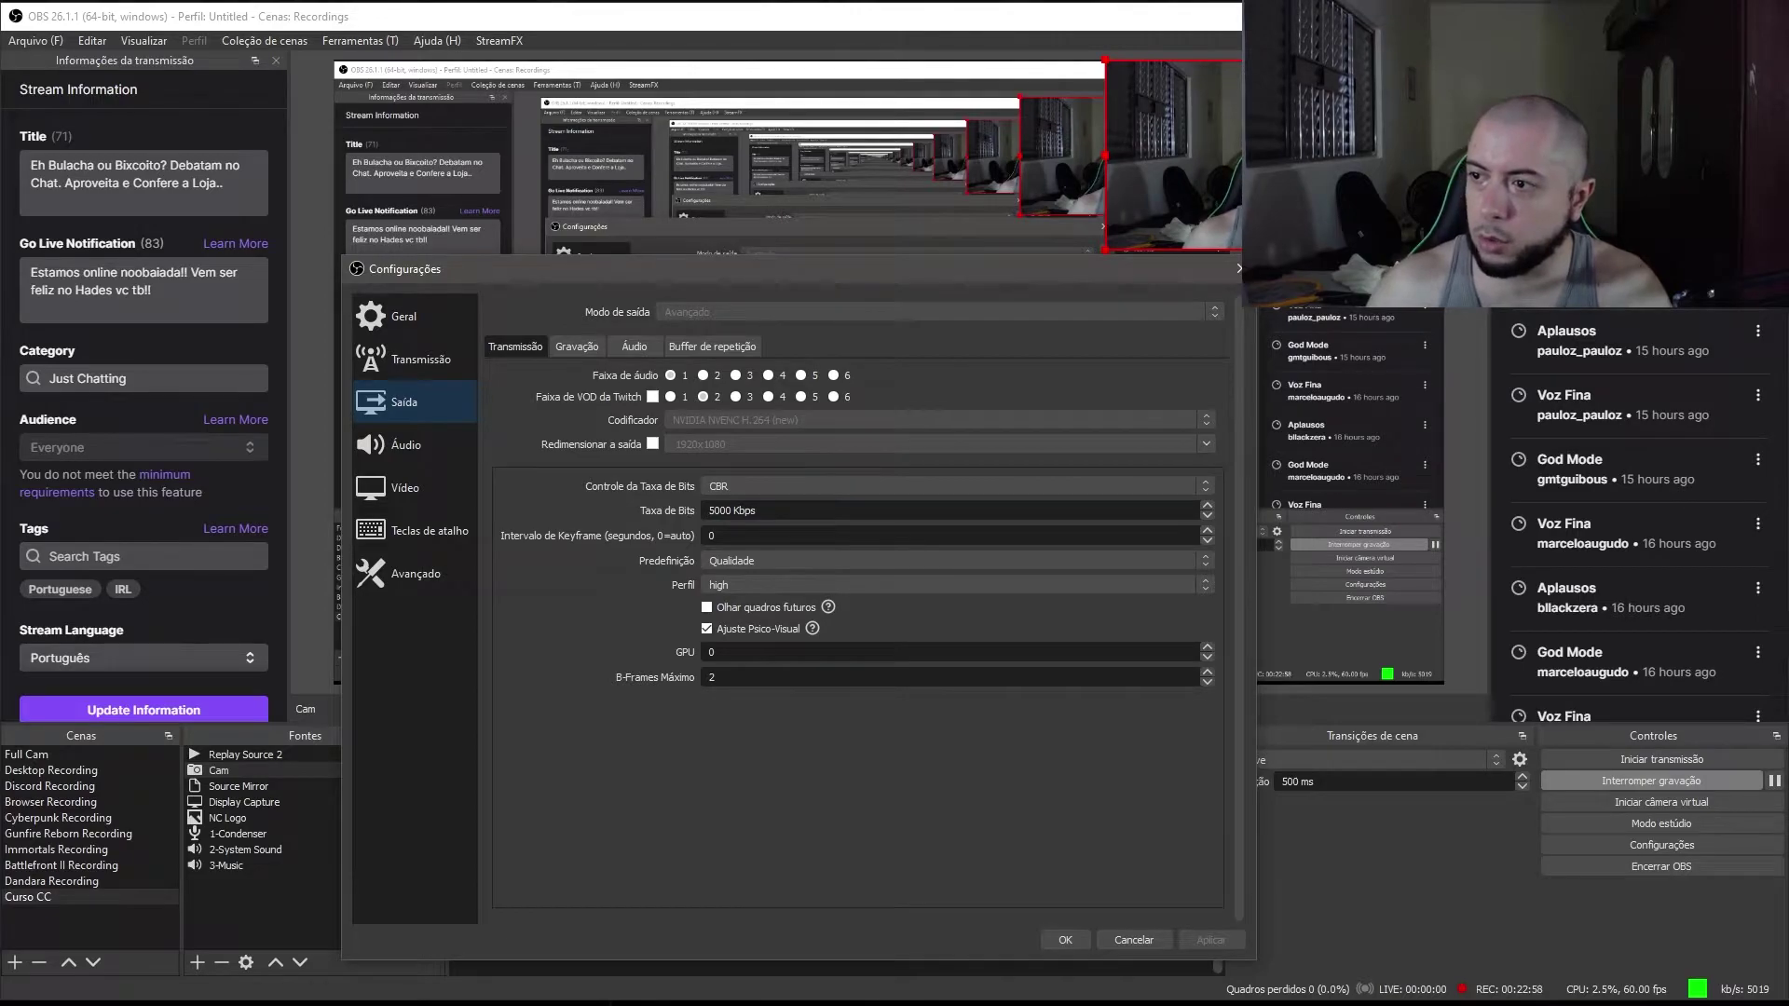
pyautogui.hotkey('alt', 'Tab')
pyautogui.moveTo(981, 402); pyautogui.dragTo(1319, 414)
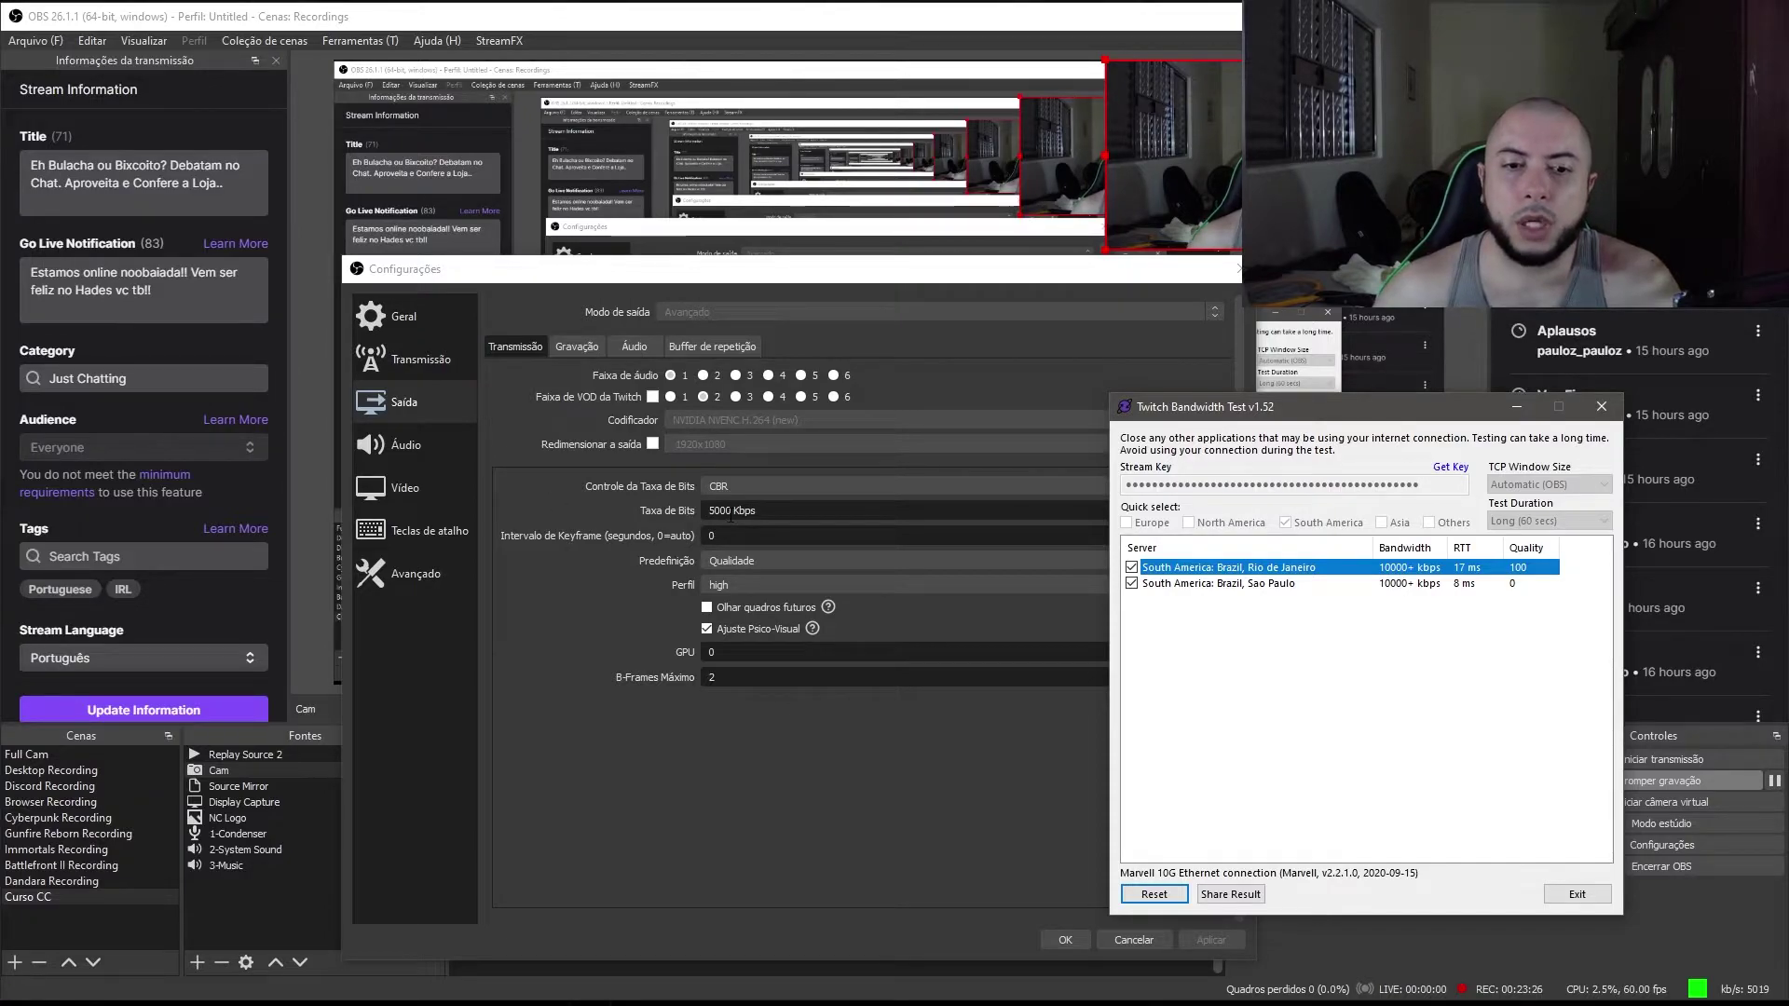
pyautogui.moveTo(1280, 419); pyautogui.dragTo(1431, 392)
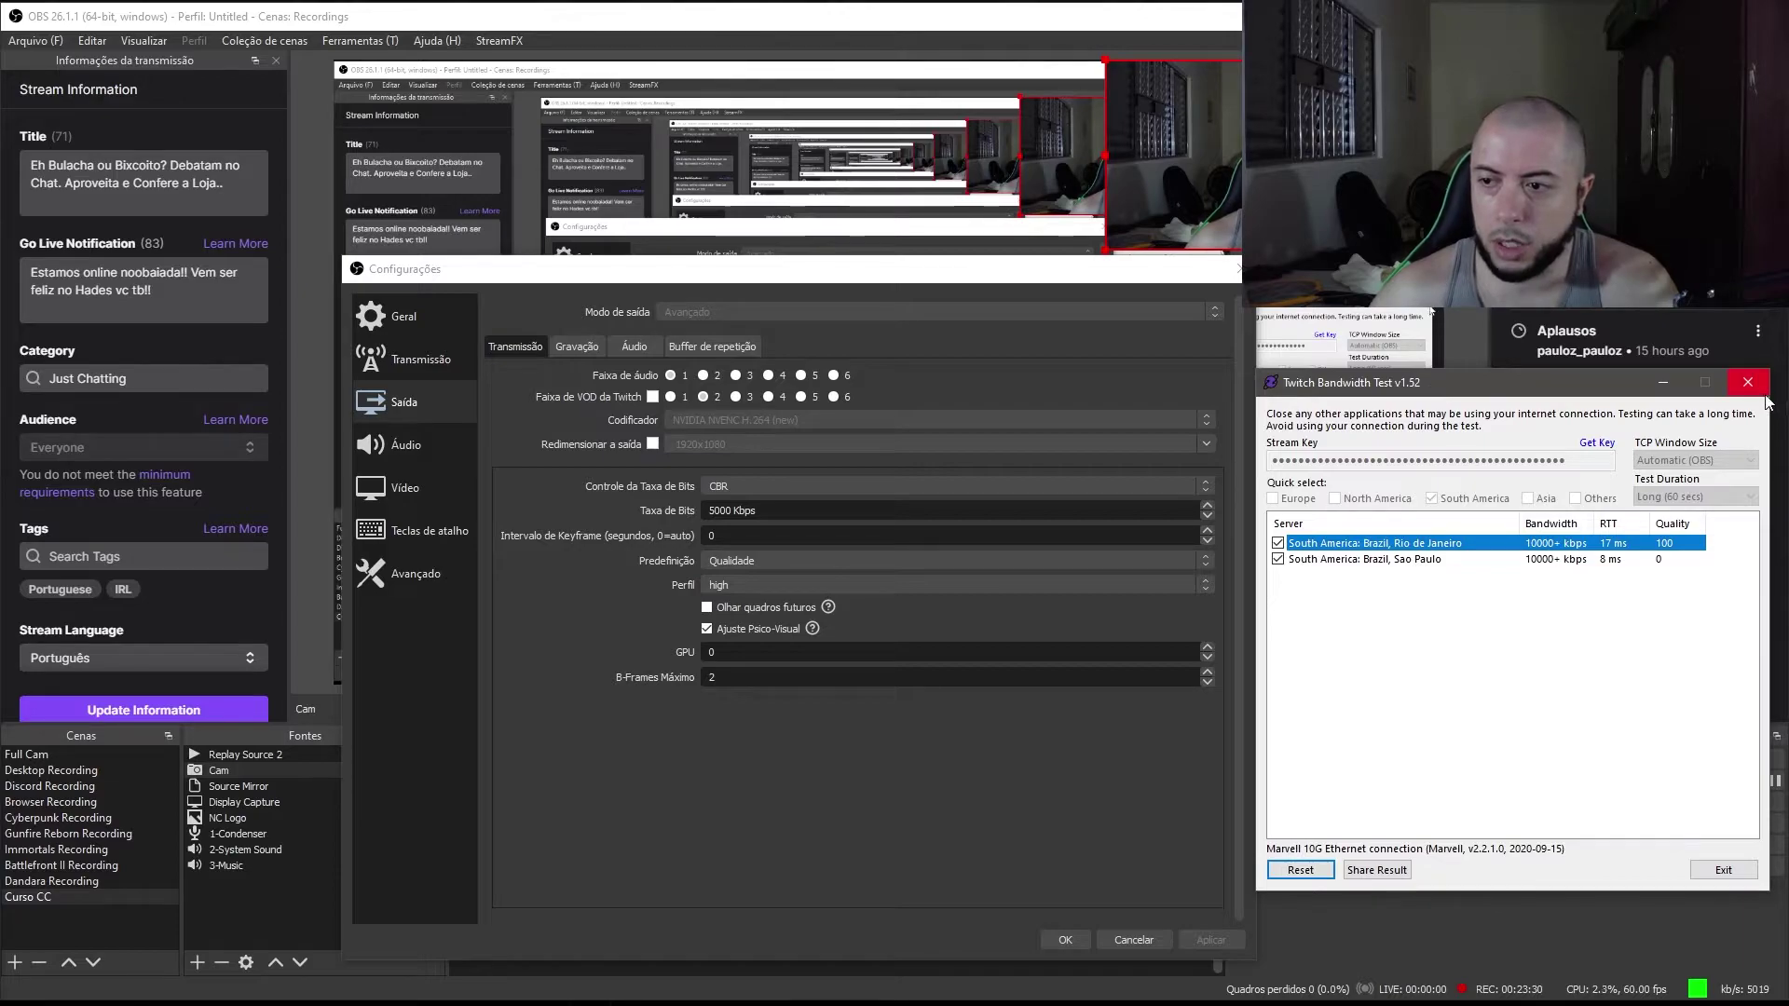
pyautogui.click(1675, 384)
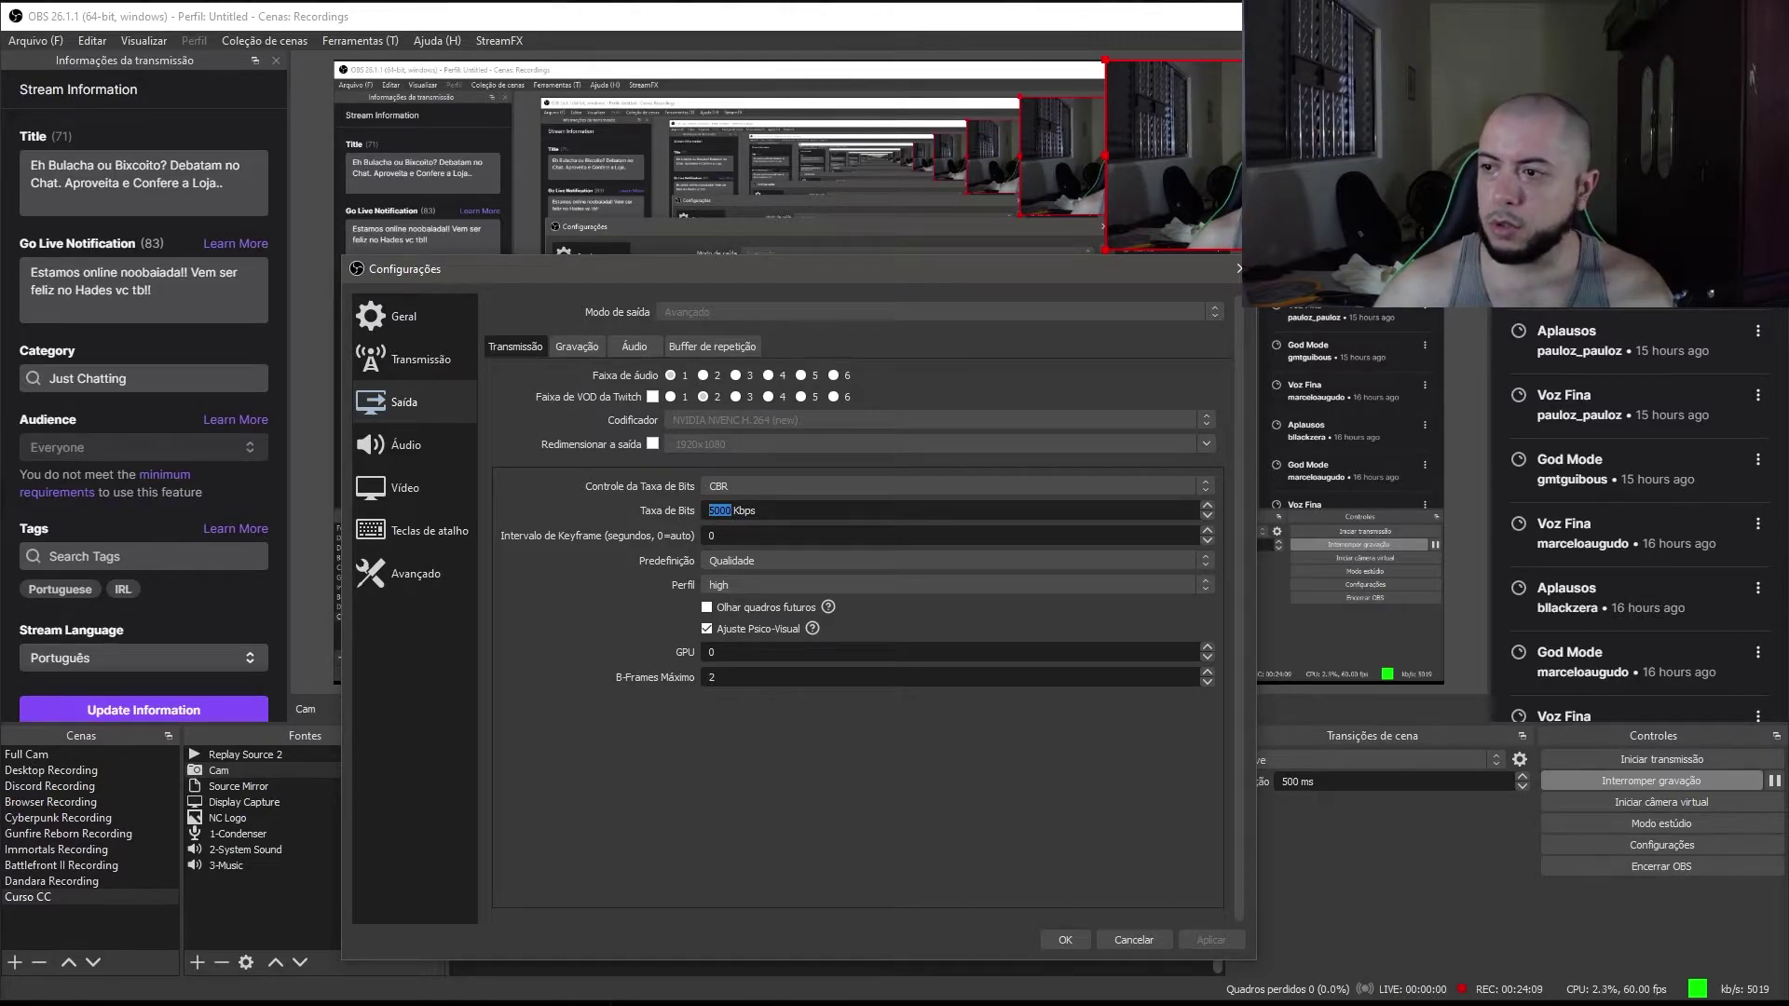
# Recheck the bandwidth test results beside the OBS bitrate setting and dismiss the test window.
pyautogui.hotkey('alt', 'Tab')
pyautogui.moveTo(1492, 393); pyautogui.dragTo(1423, 418)
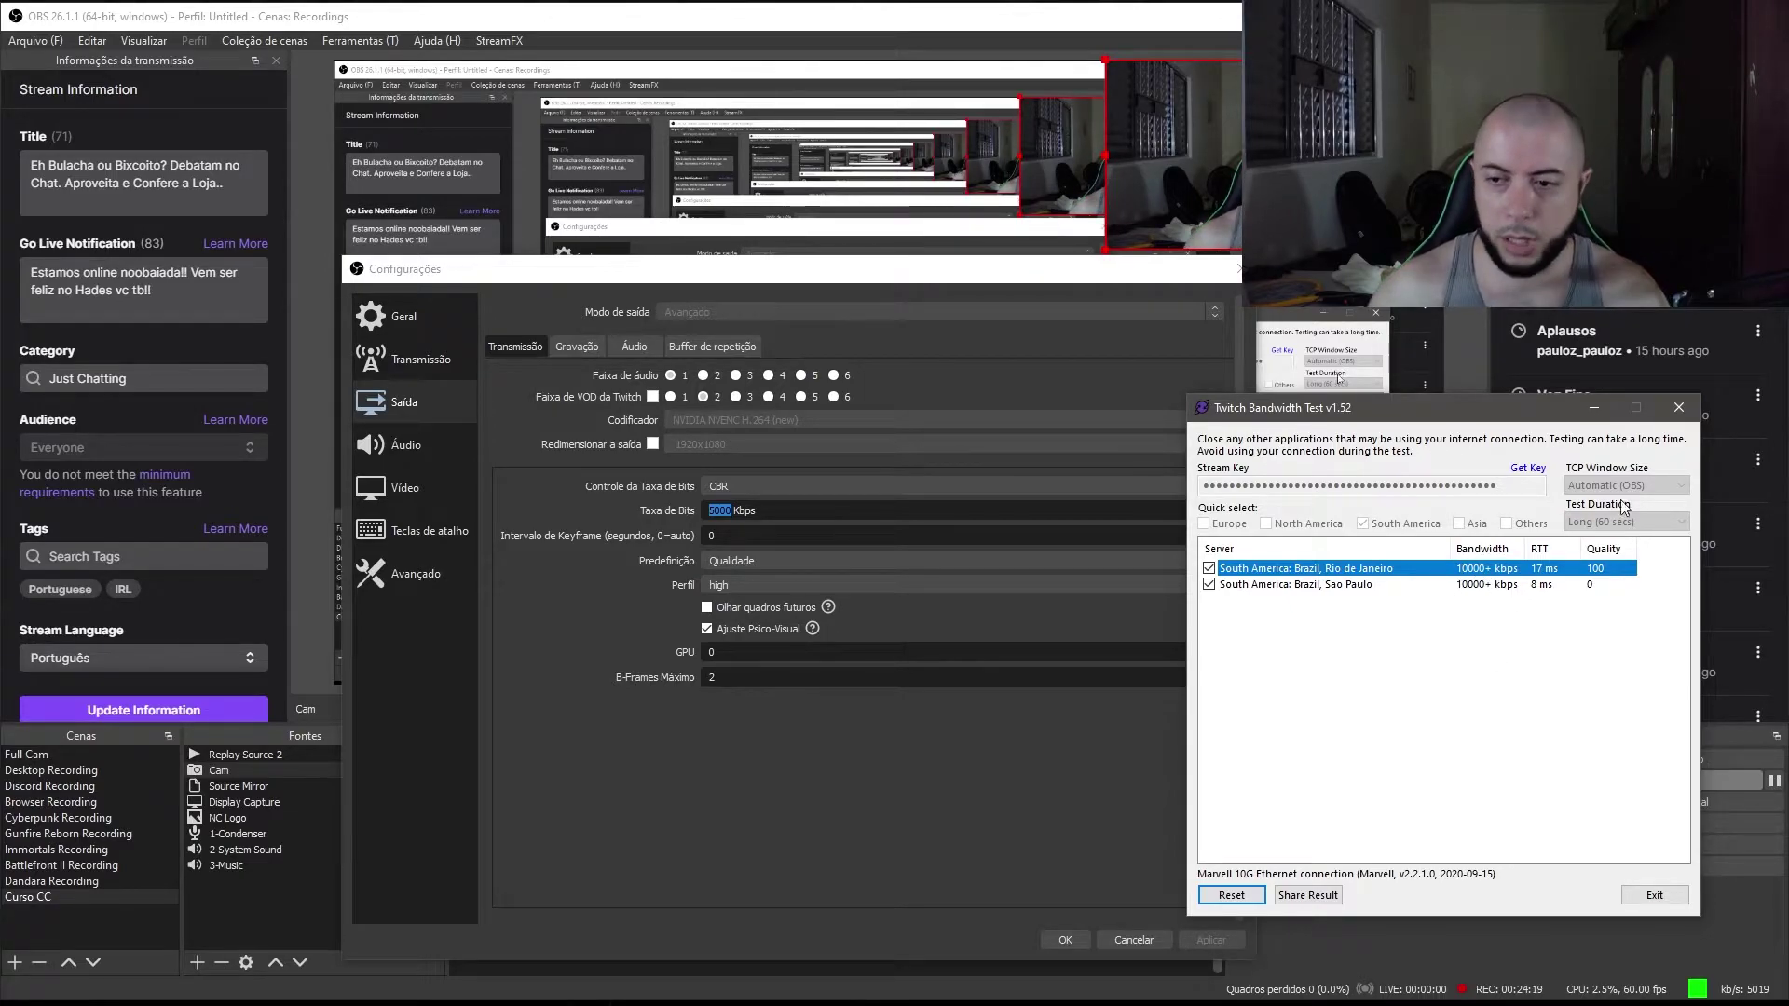
pyautogui.click(1672, 417)
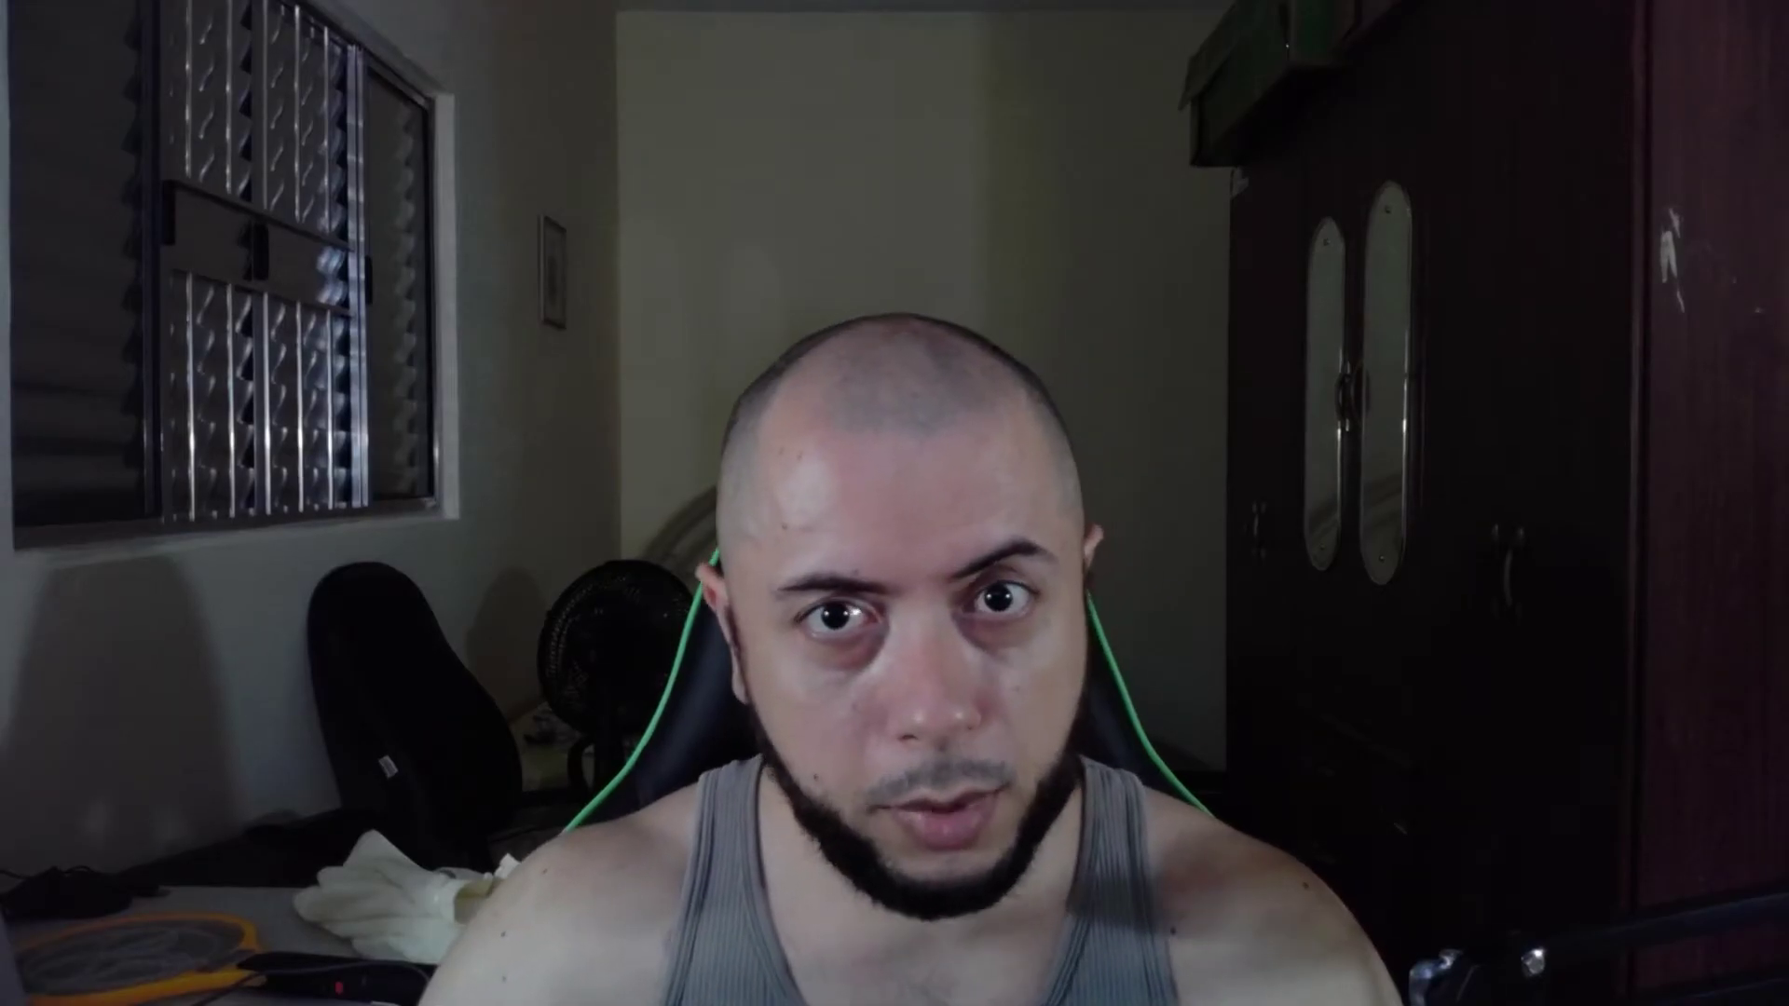
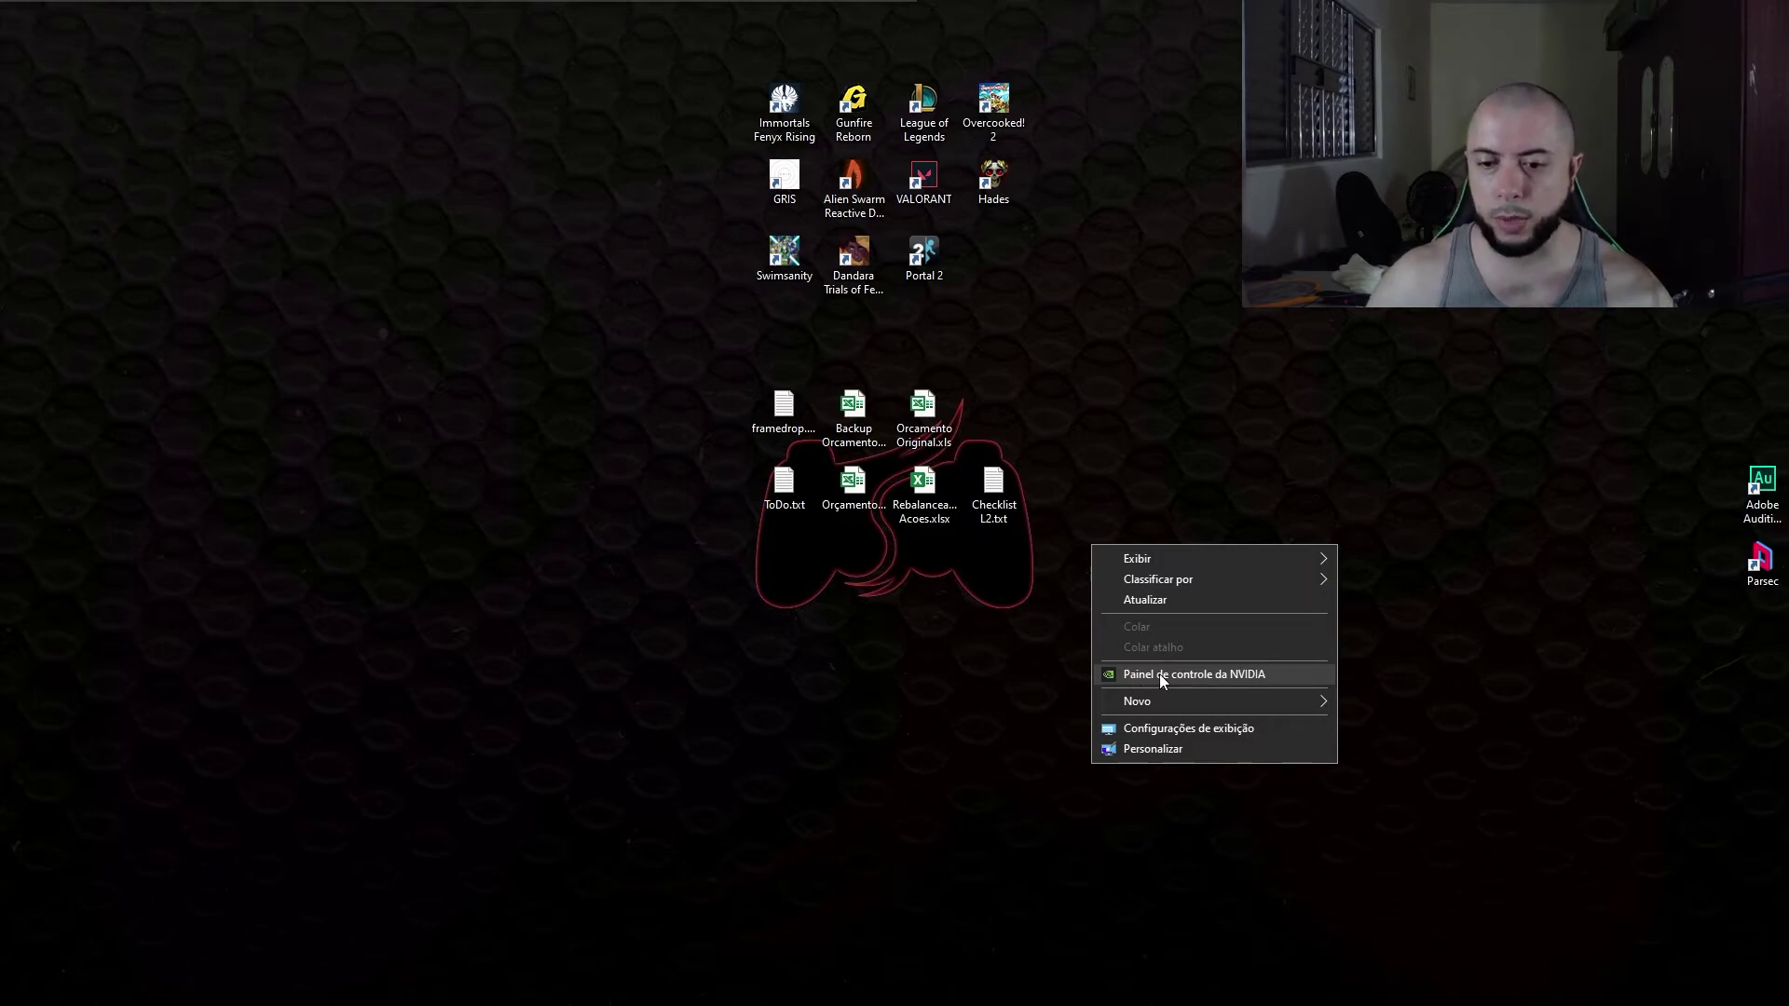
# Open the NVIDIA Control Panel and check the maximum frame rate (Taxa Máxima de Quadros) in the global 3D settings.
pyautogui.click(1239, 674)
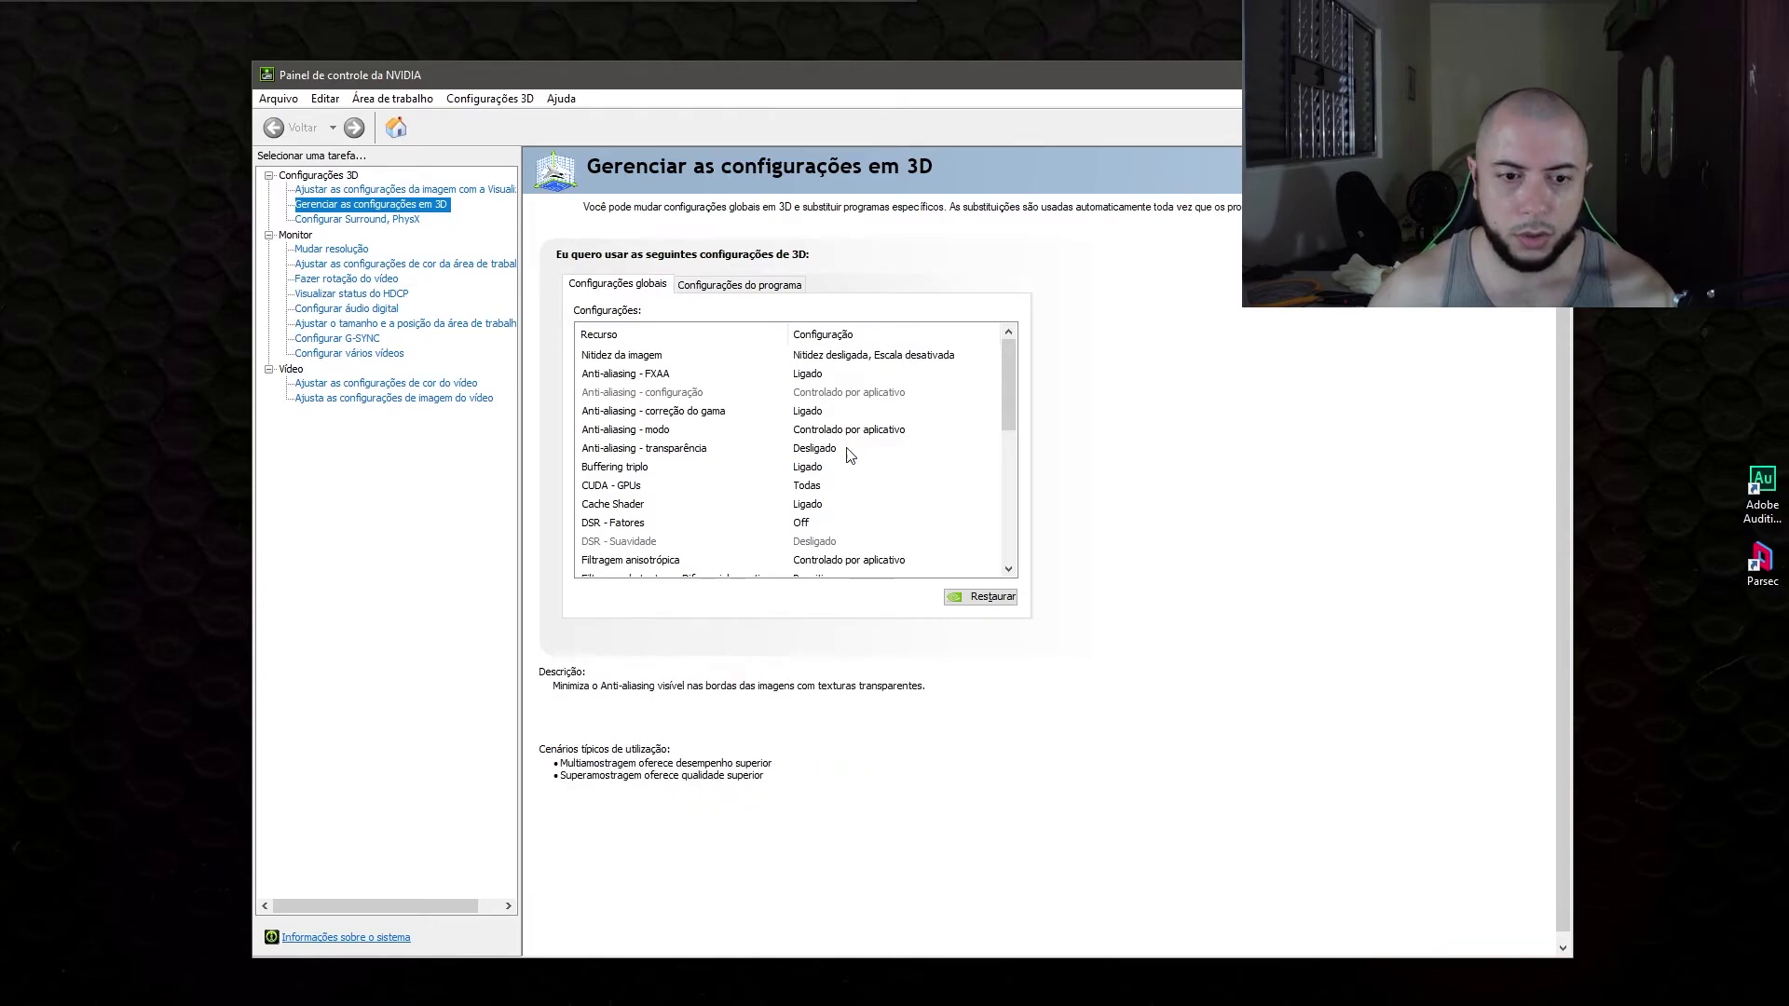
pyautogui.moveTo(1006, 393); pyautogui.dragTo(999, 523)
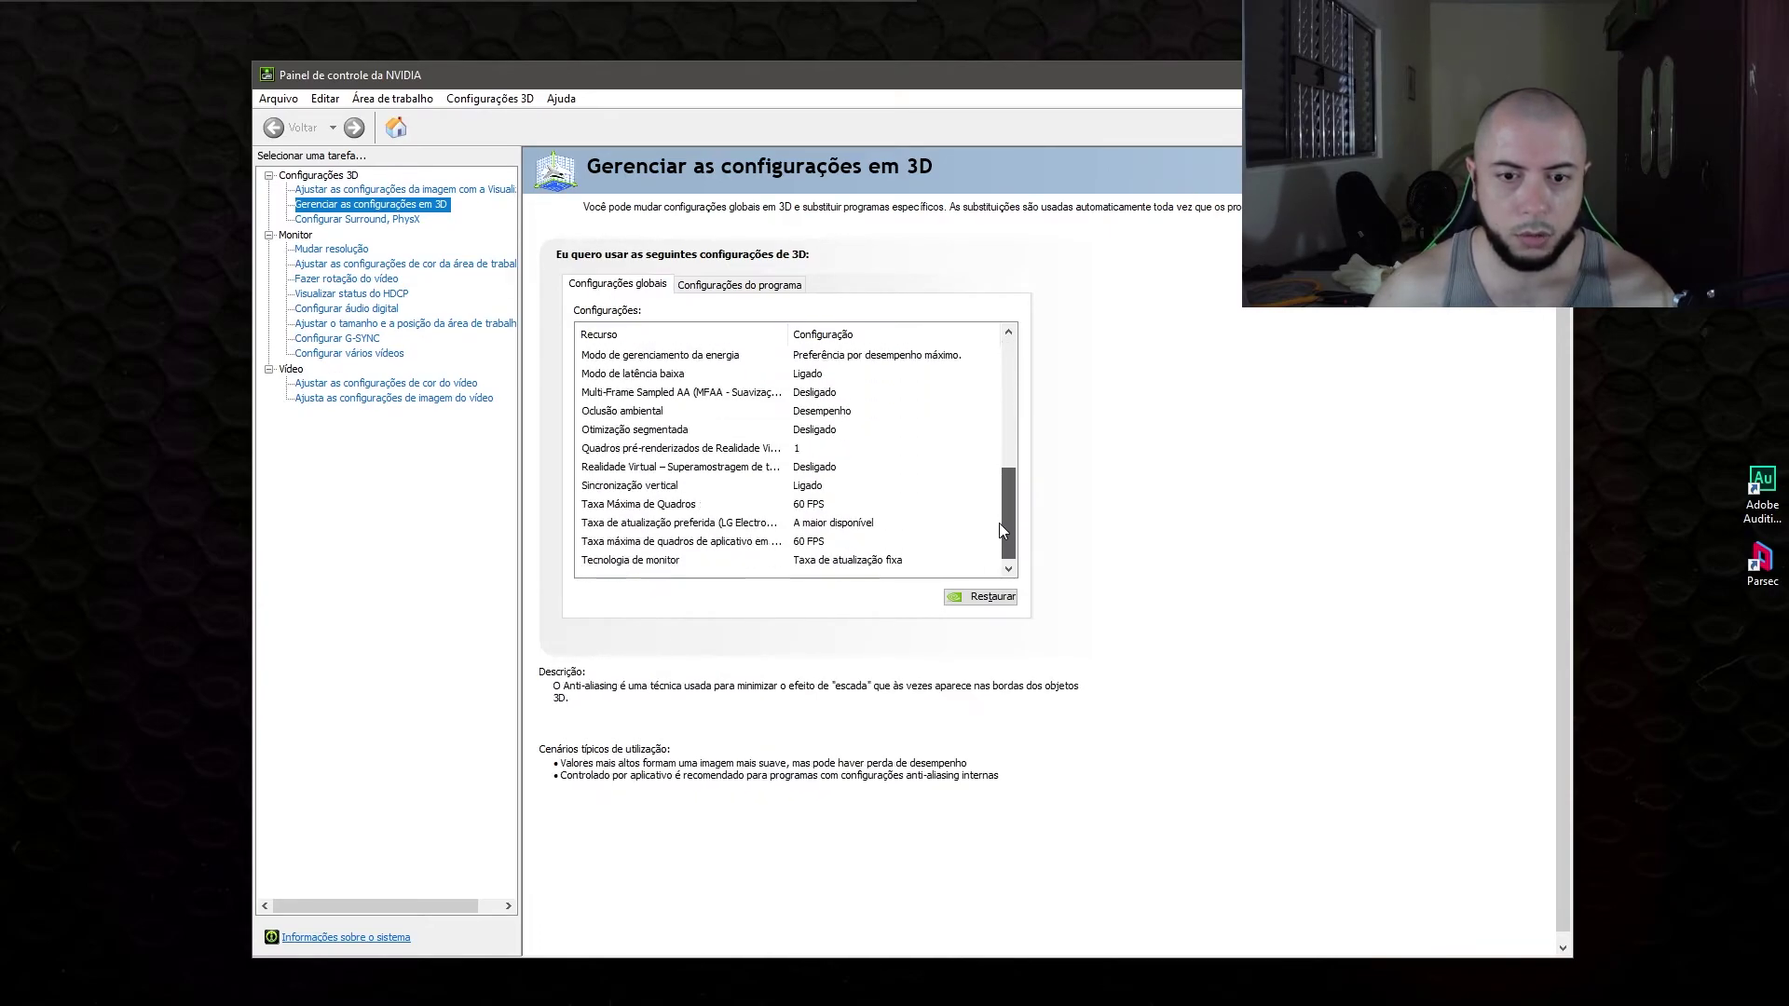
pyautogui.click(622, 507)
pyautogui.click(622, 508)
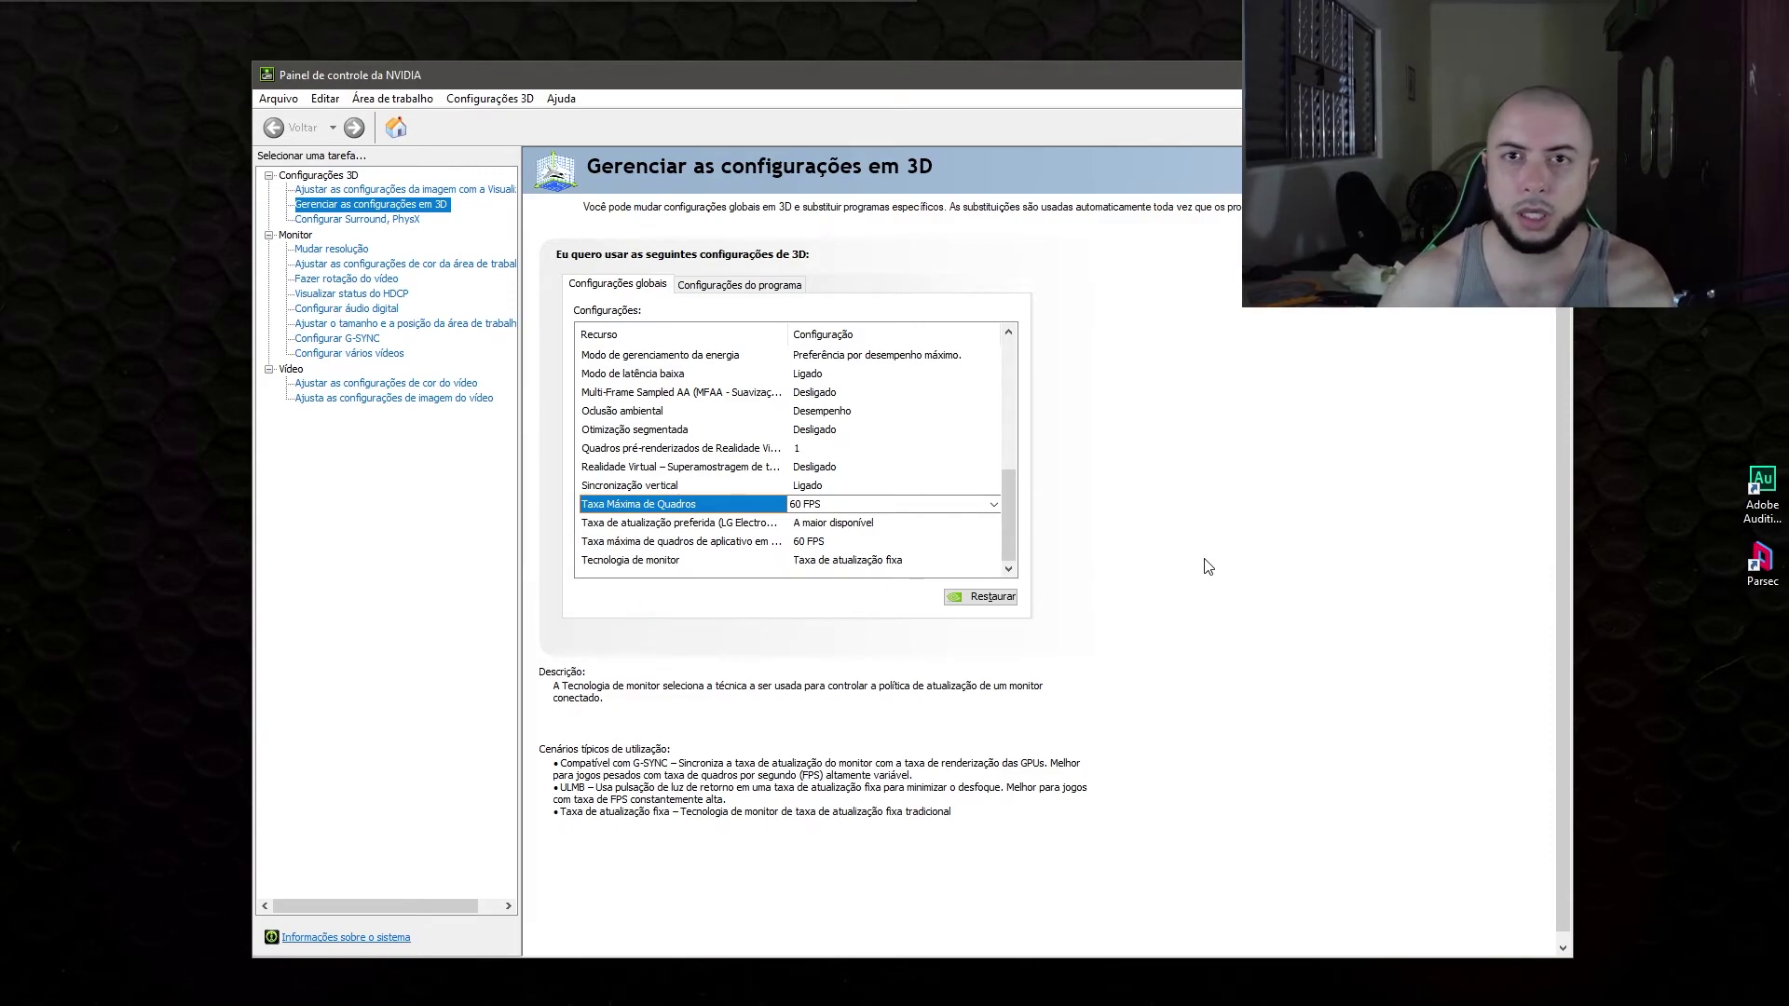
# Switch to OBS, show the Full Cam scene briefly and return to the Curso CC scene.
pyautogui.hotkey('alt', 'Tab')
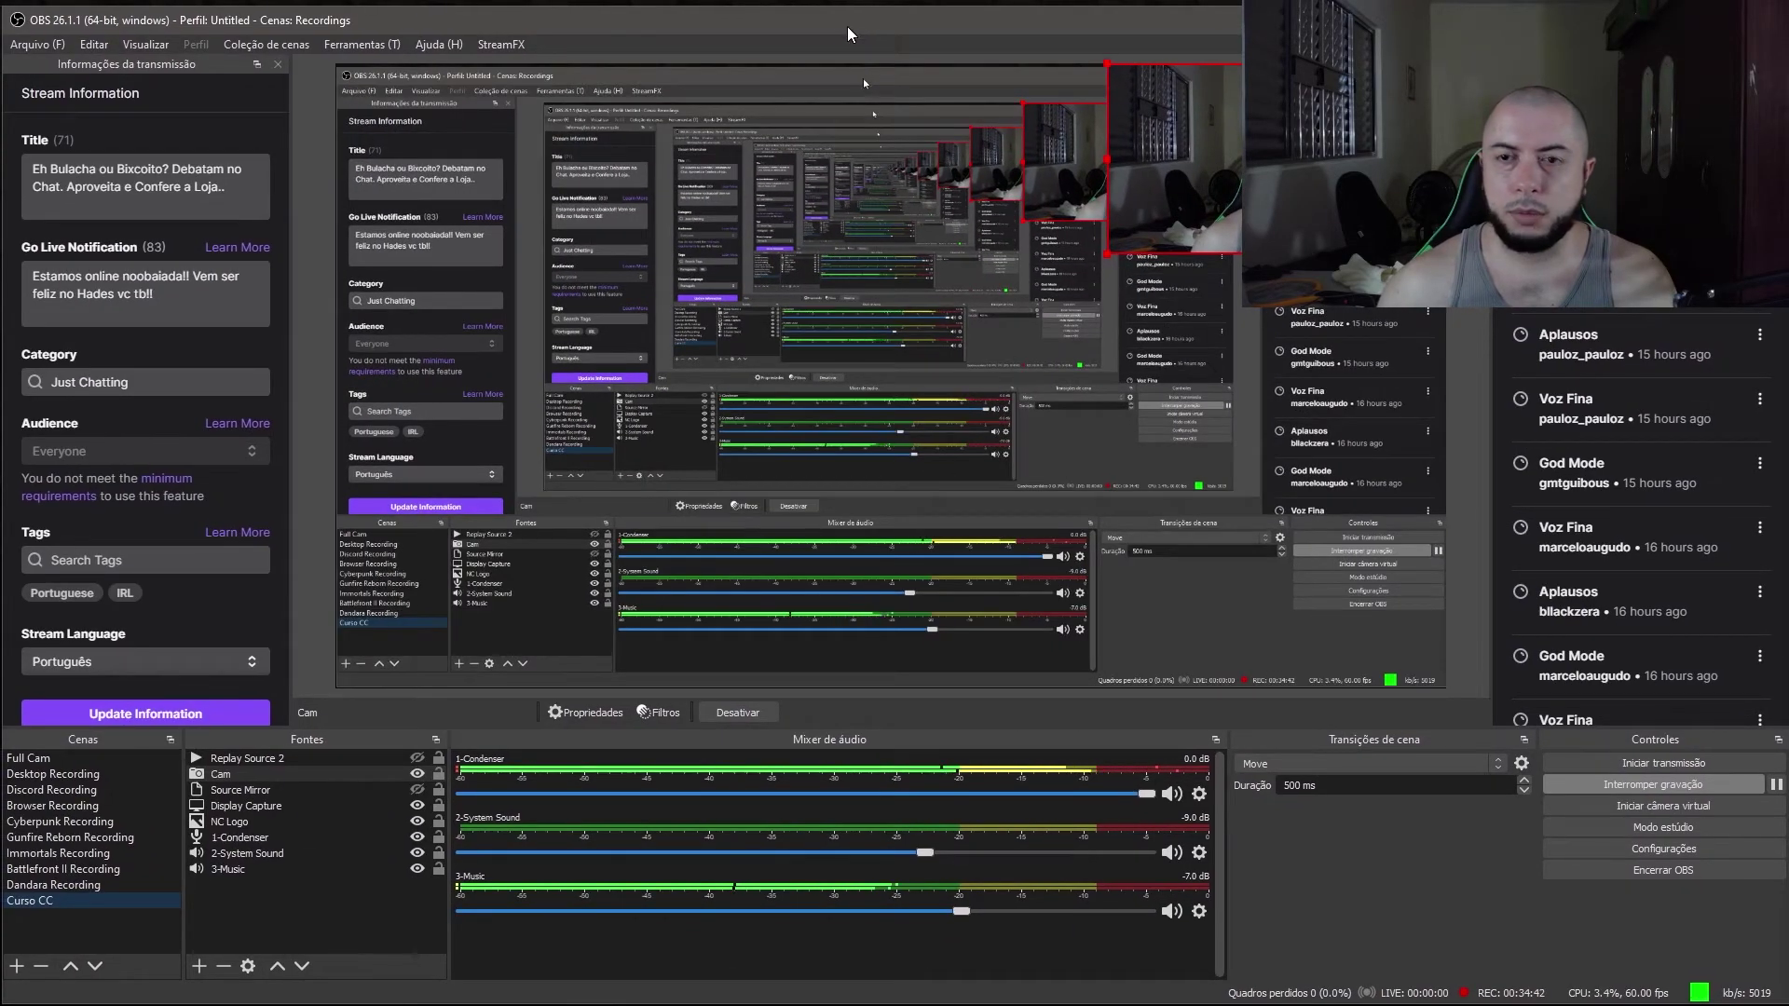
pyautogui.click(60, 761)
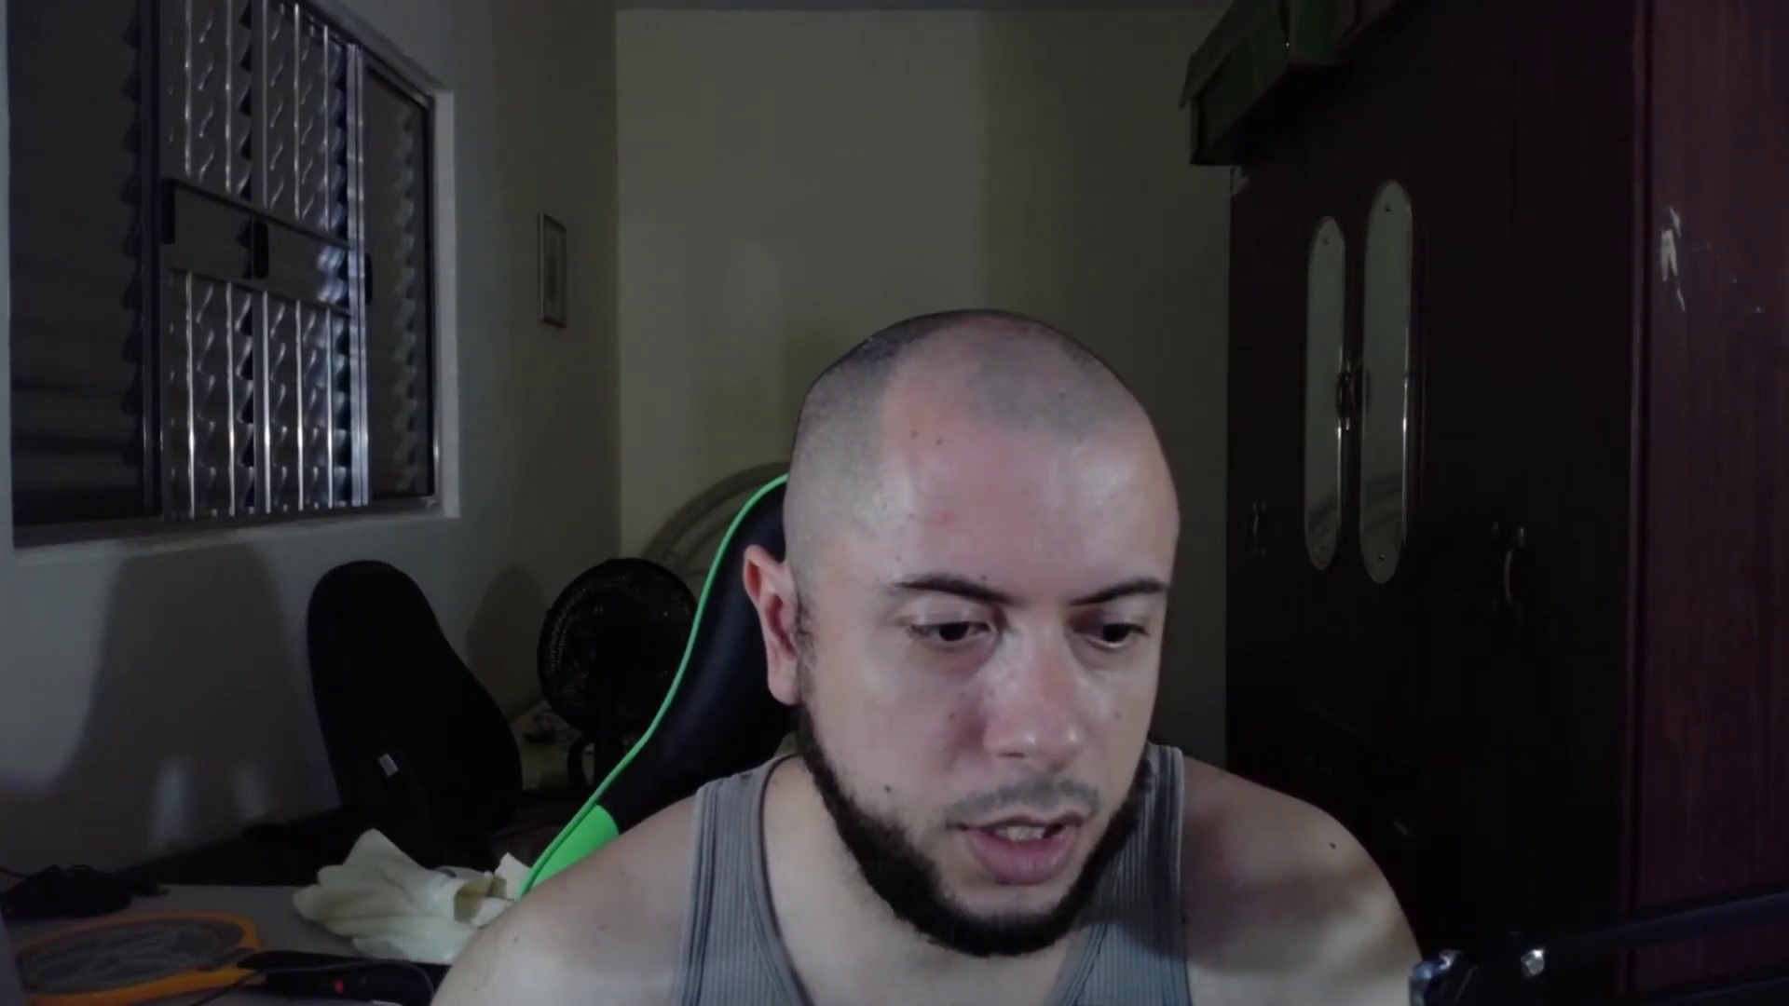
pyautogui.click(37, 900)
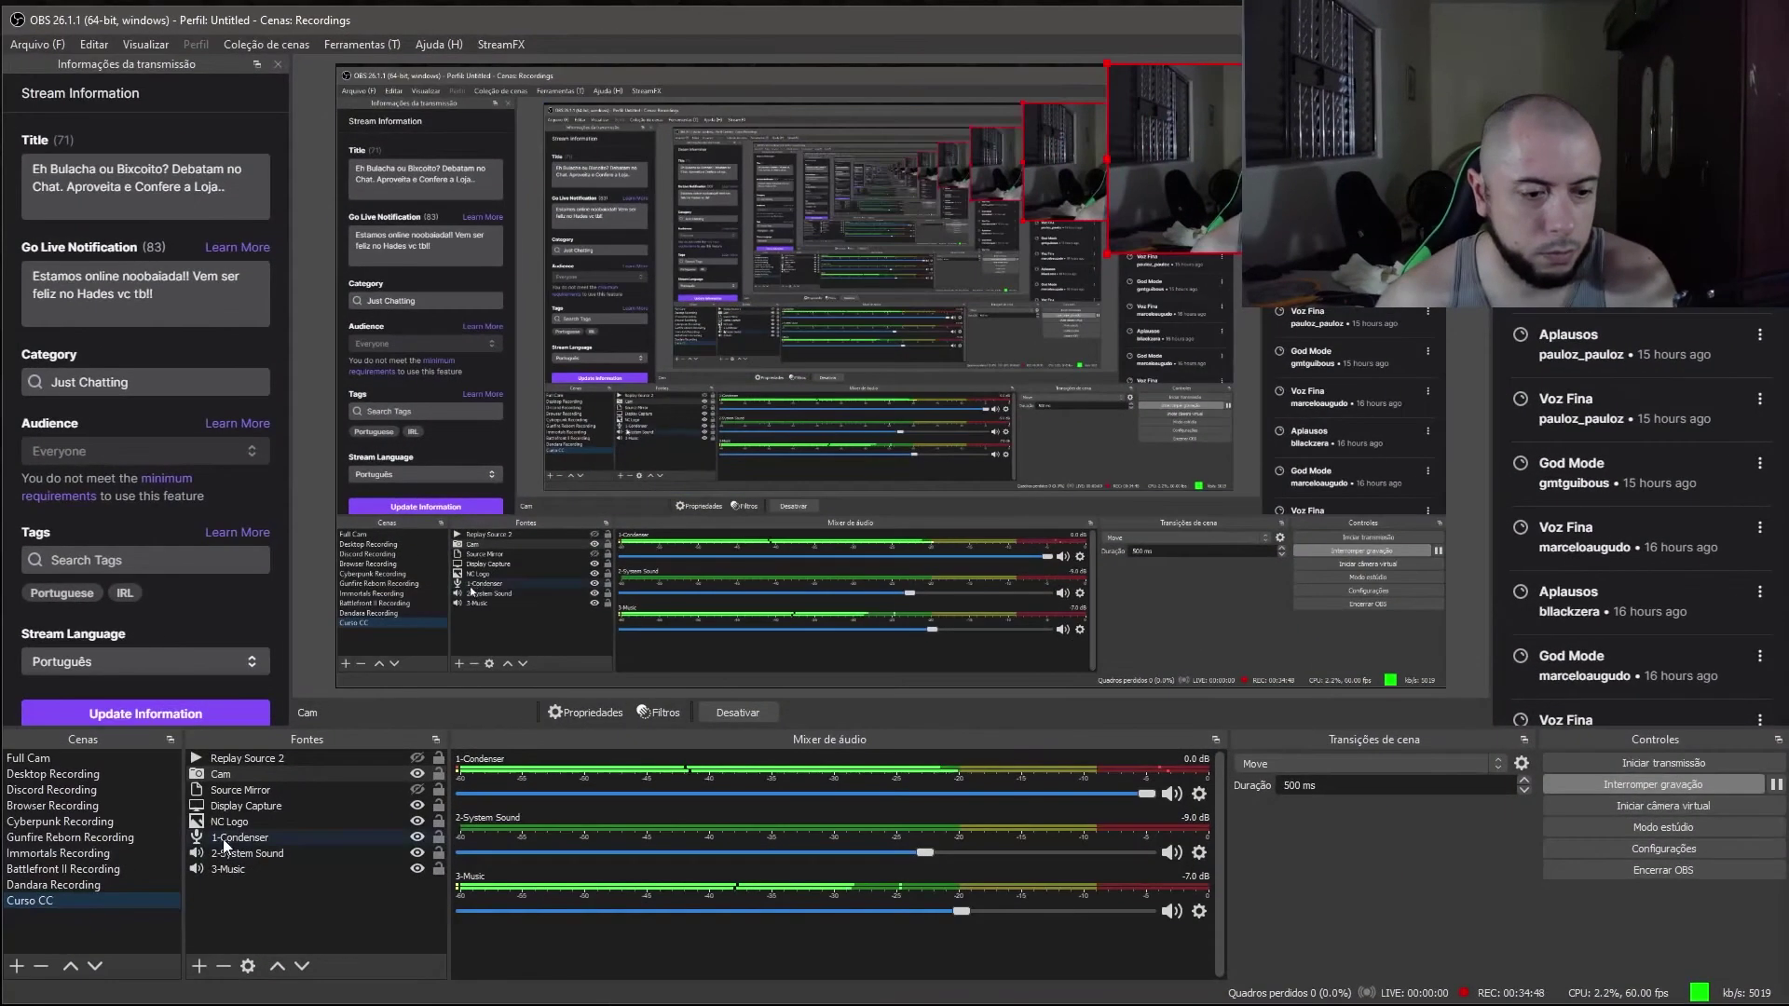
# Examine the Cam source's resolution, FPS and video format properties, and dismiss them without changes.
pyautogui.rightClick(237, 775)
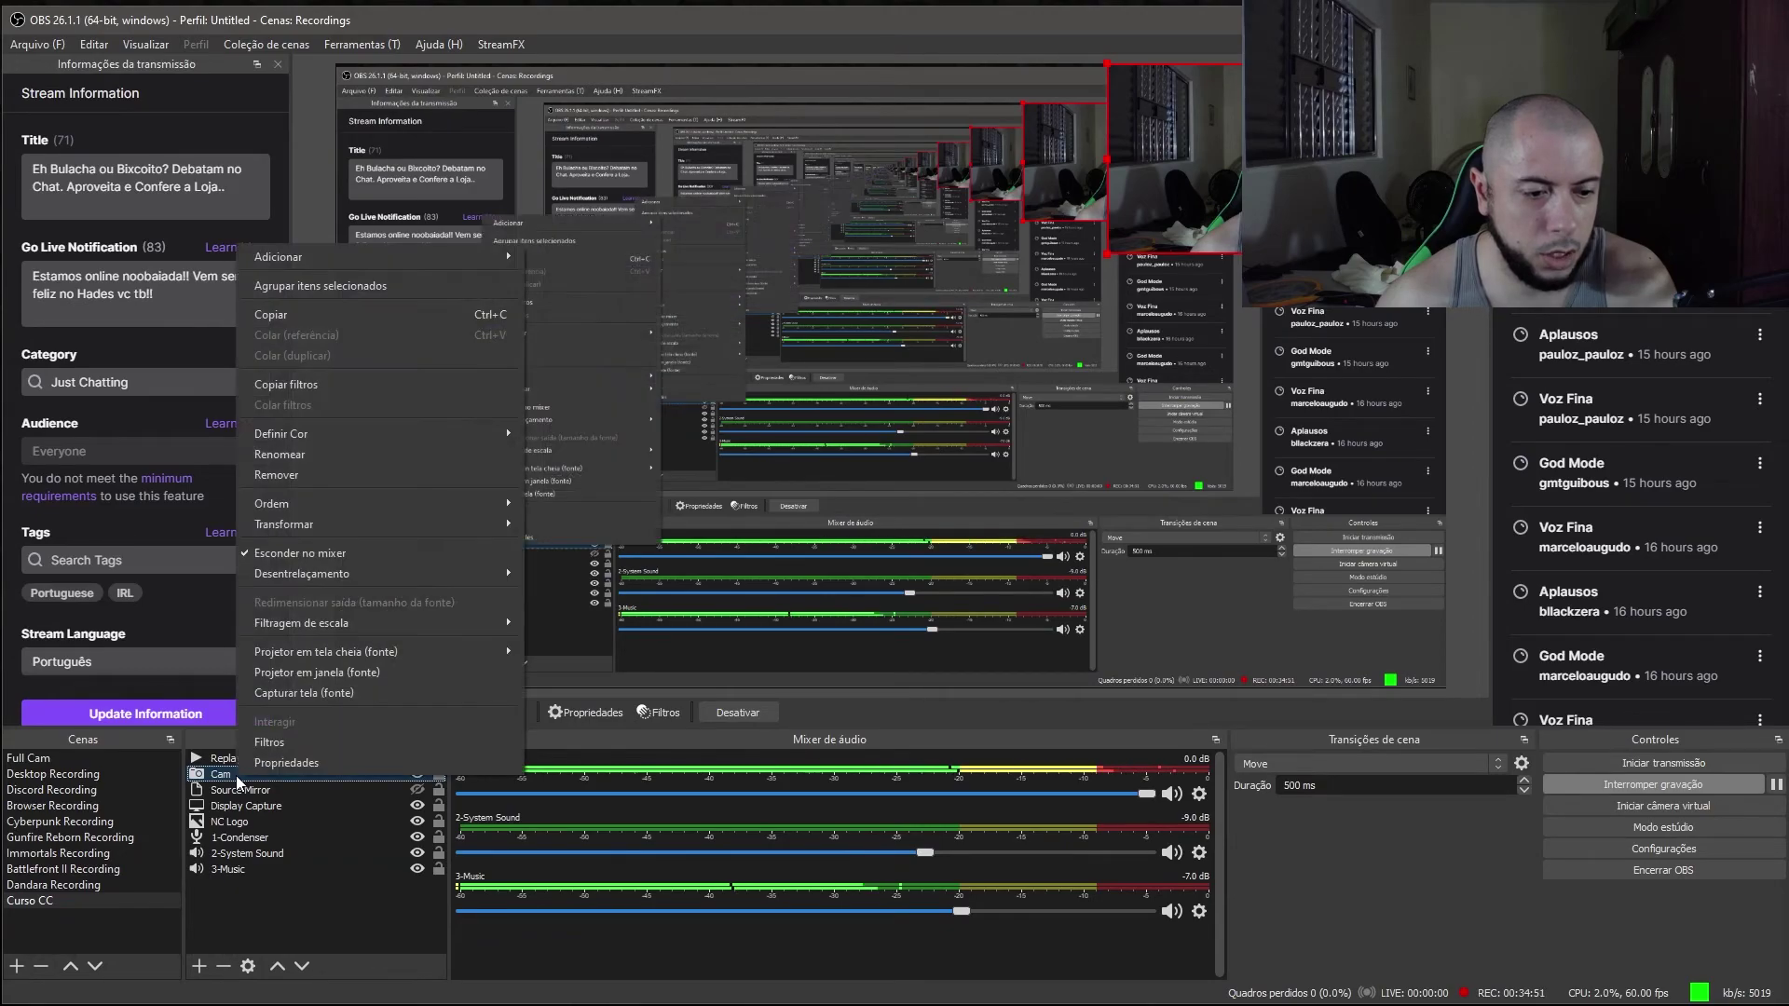
pyautogui.click(293, 763)
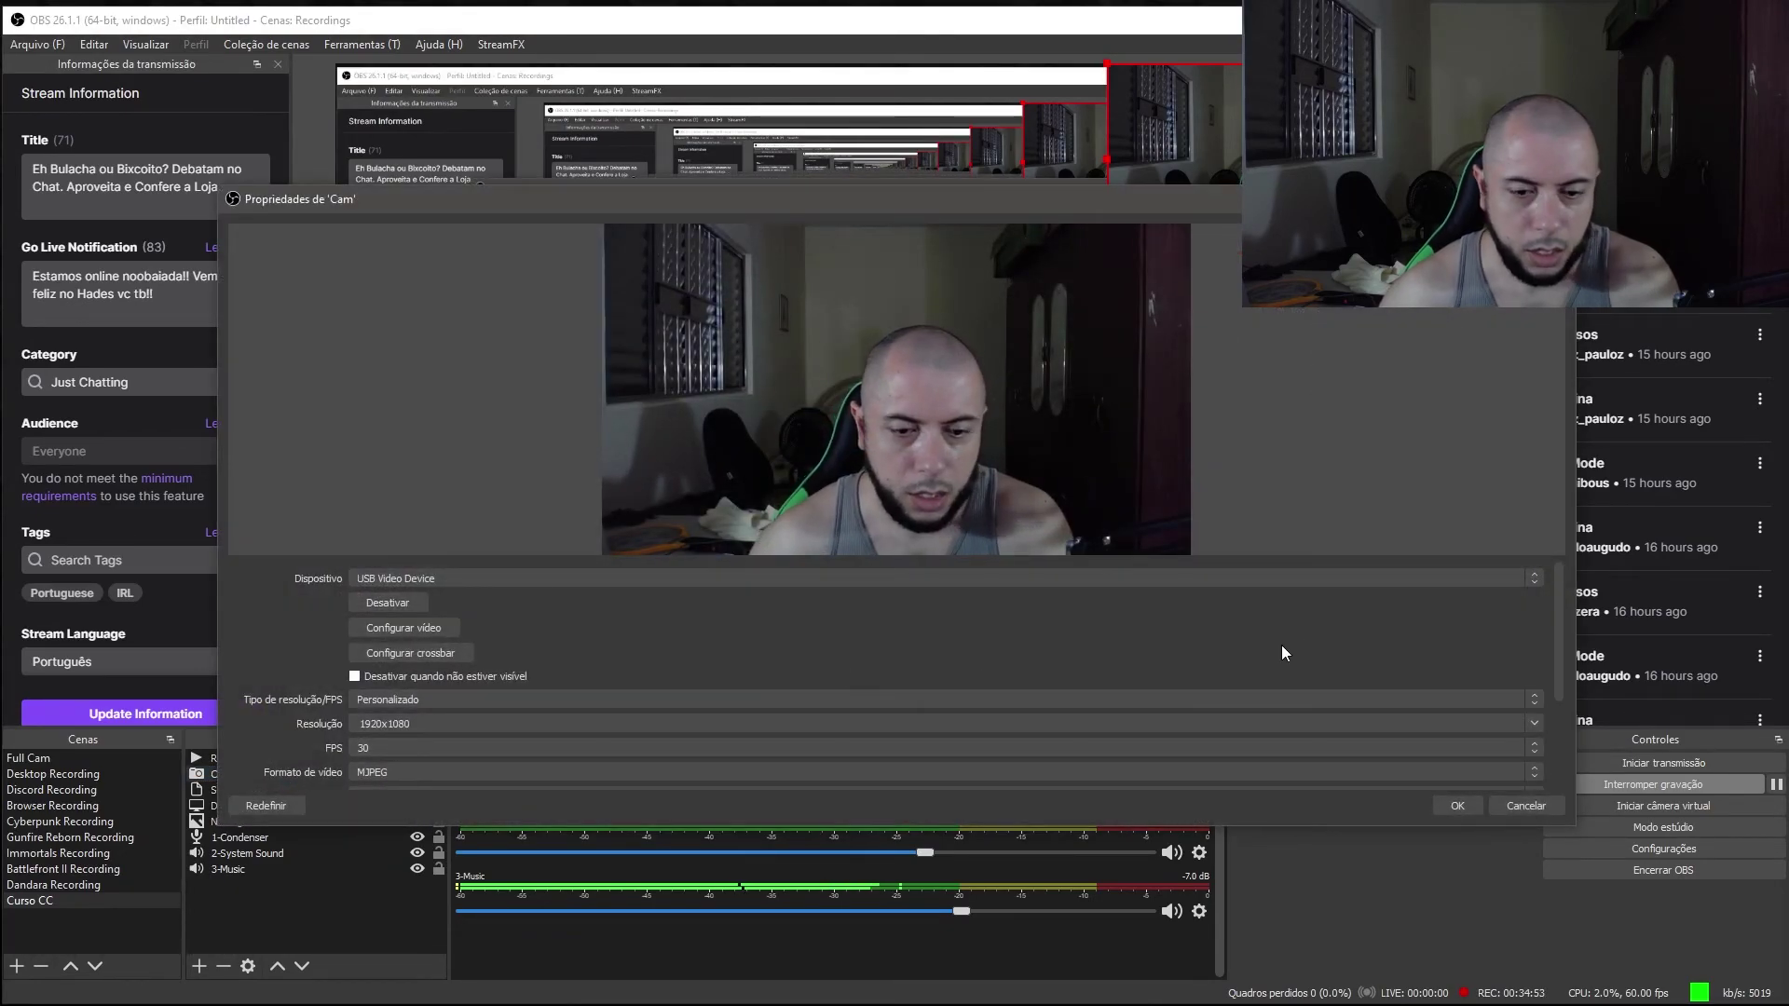
pyautogui.scroll(-2, 416, 684)
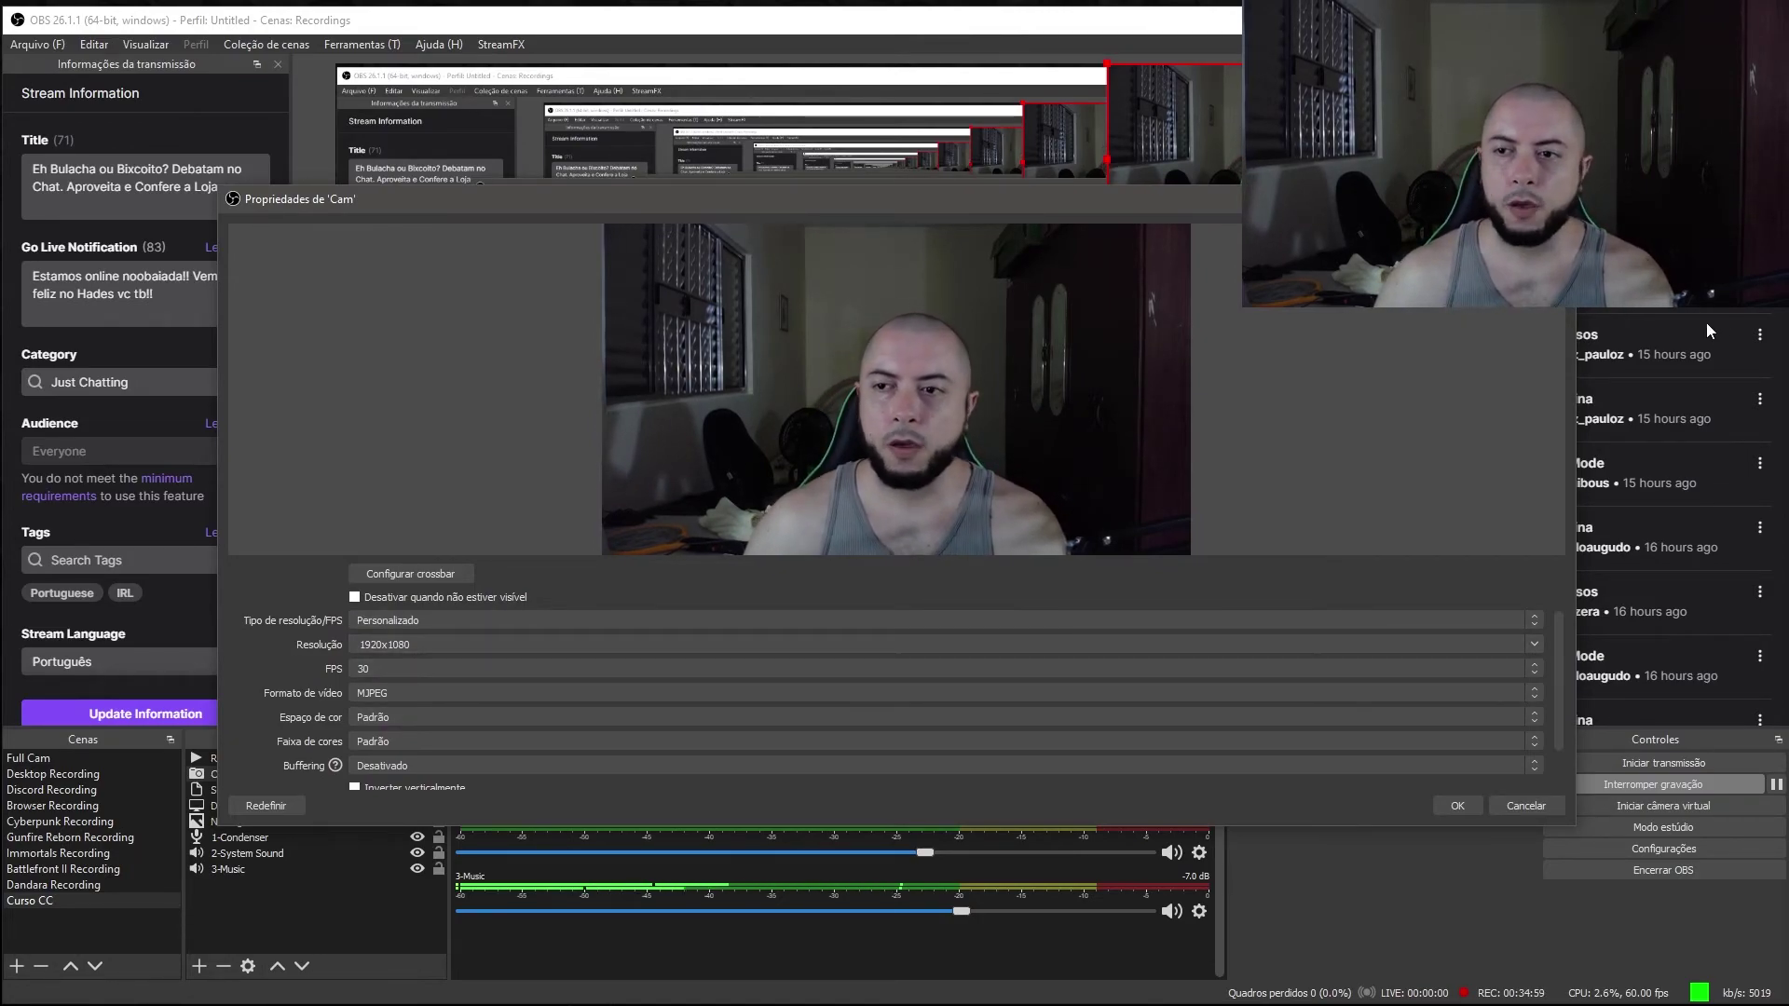
pyautogui.press('Escape')
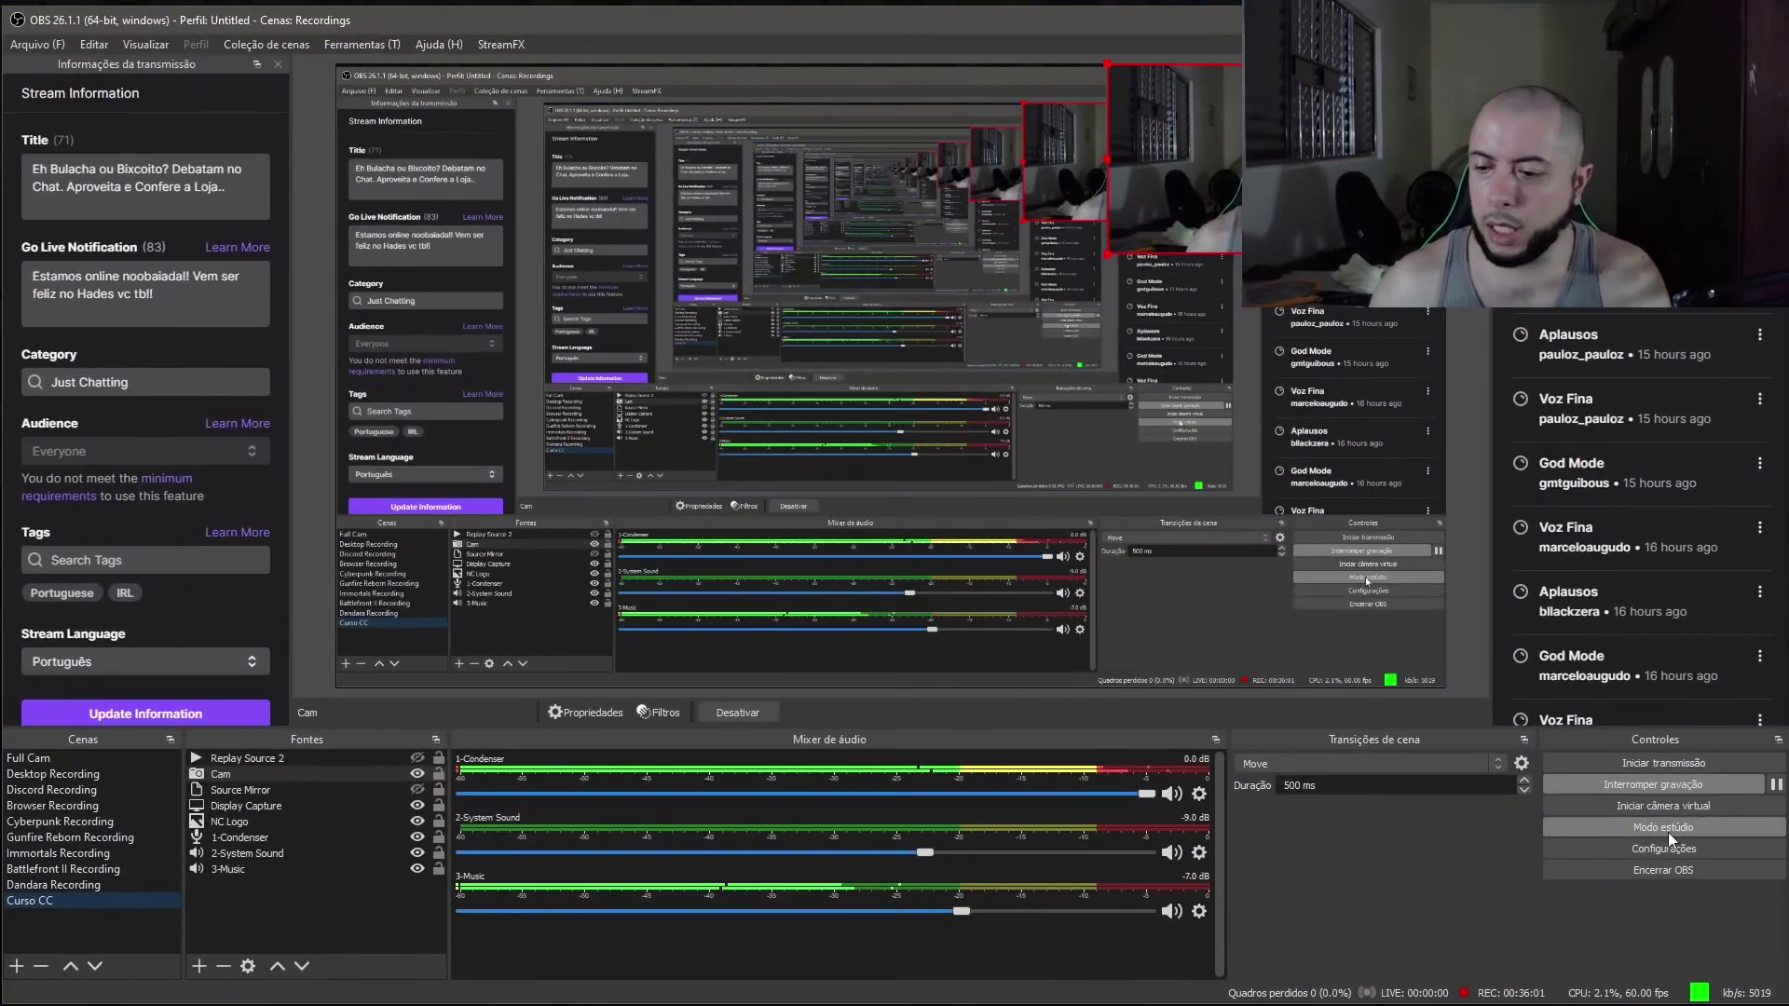
# Open the OBS settings, move their window clear of the webcam view and show the video resolution and FPS options.
pyautogui.click(1677, 846)
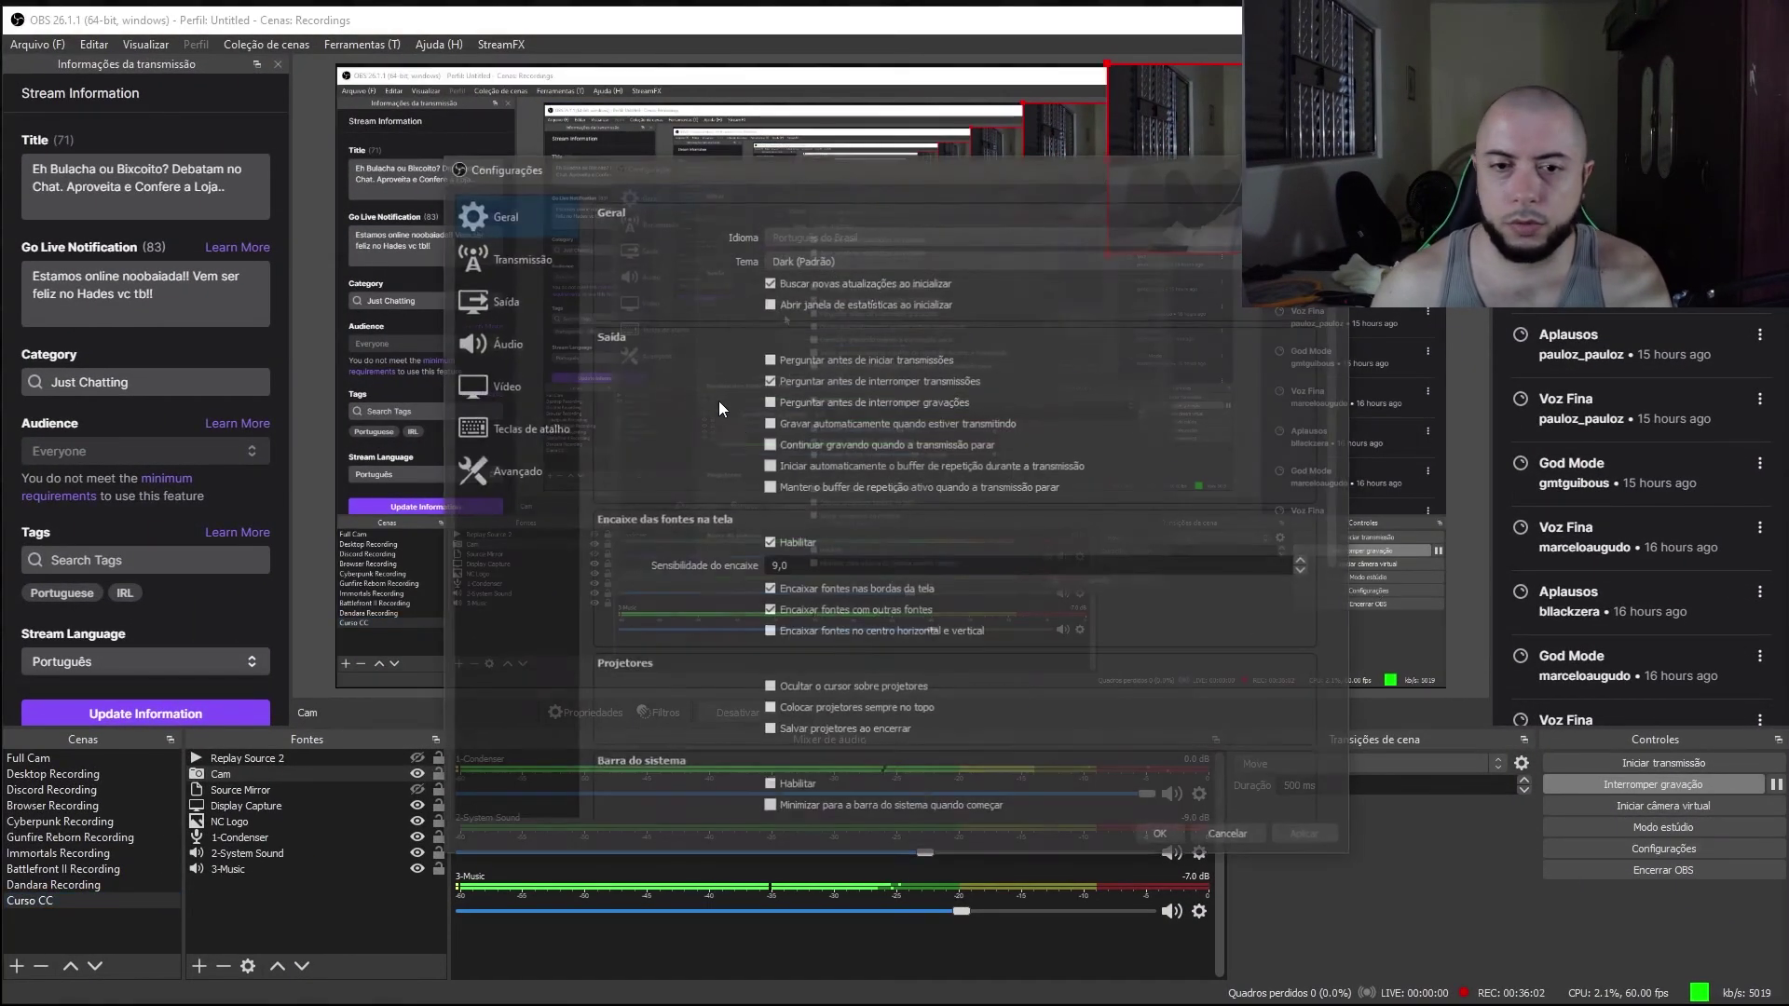
pyautogui.moveTo(628, 200); pyautogui.dragTo(500, 216)
pyautogui.click(428, 417)
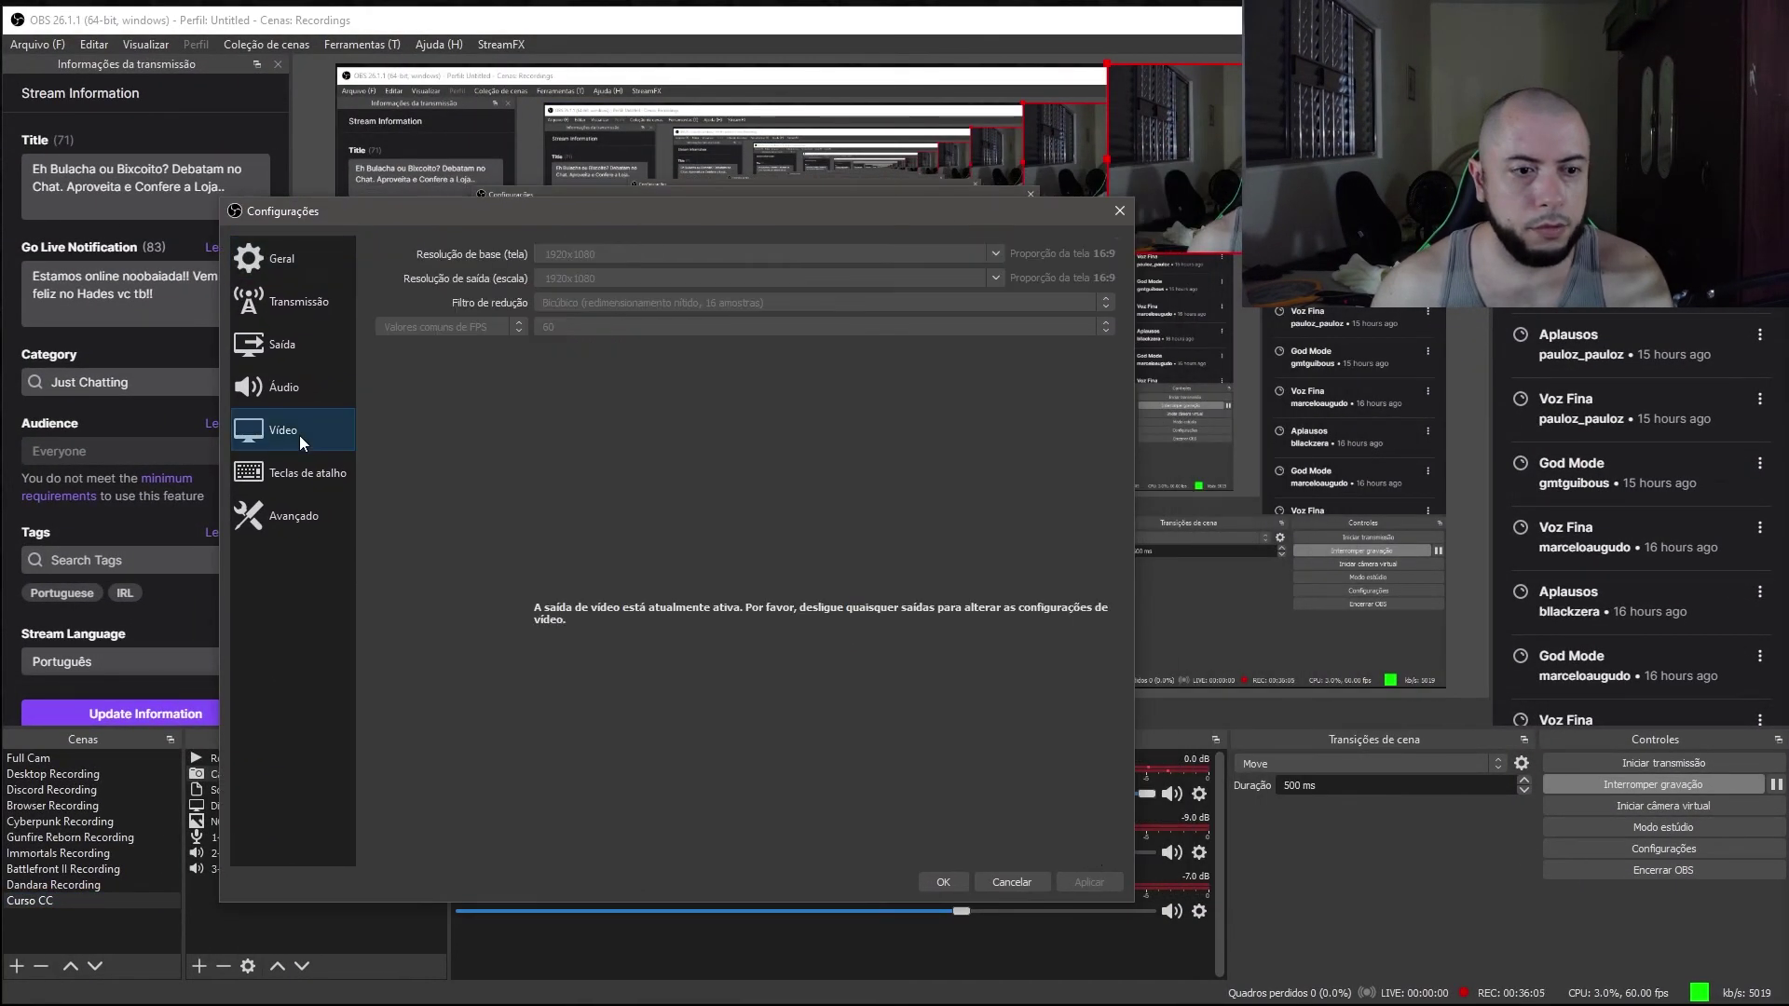
# Review the encoder presets in the streaming output settings, keeping Qualidade, and return to the video resolution options.
pyautogui.click(296, 333)
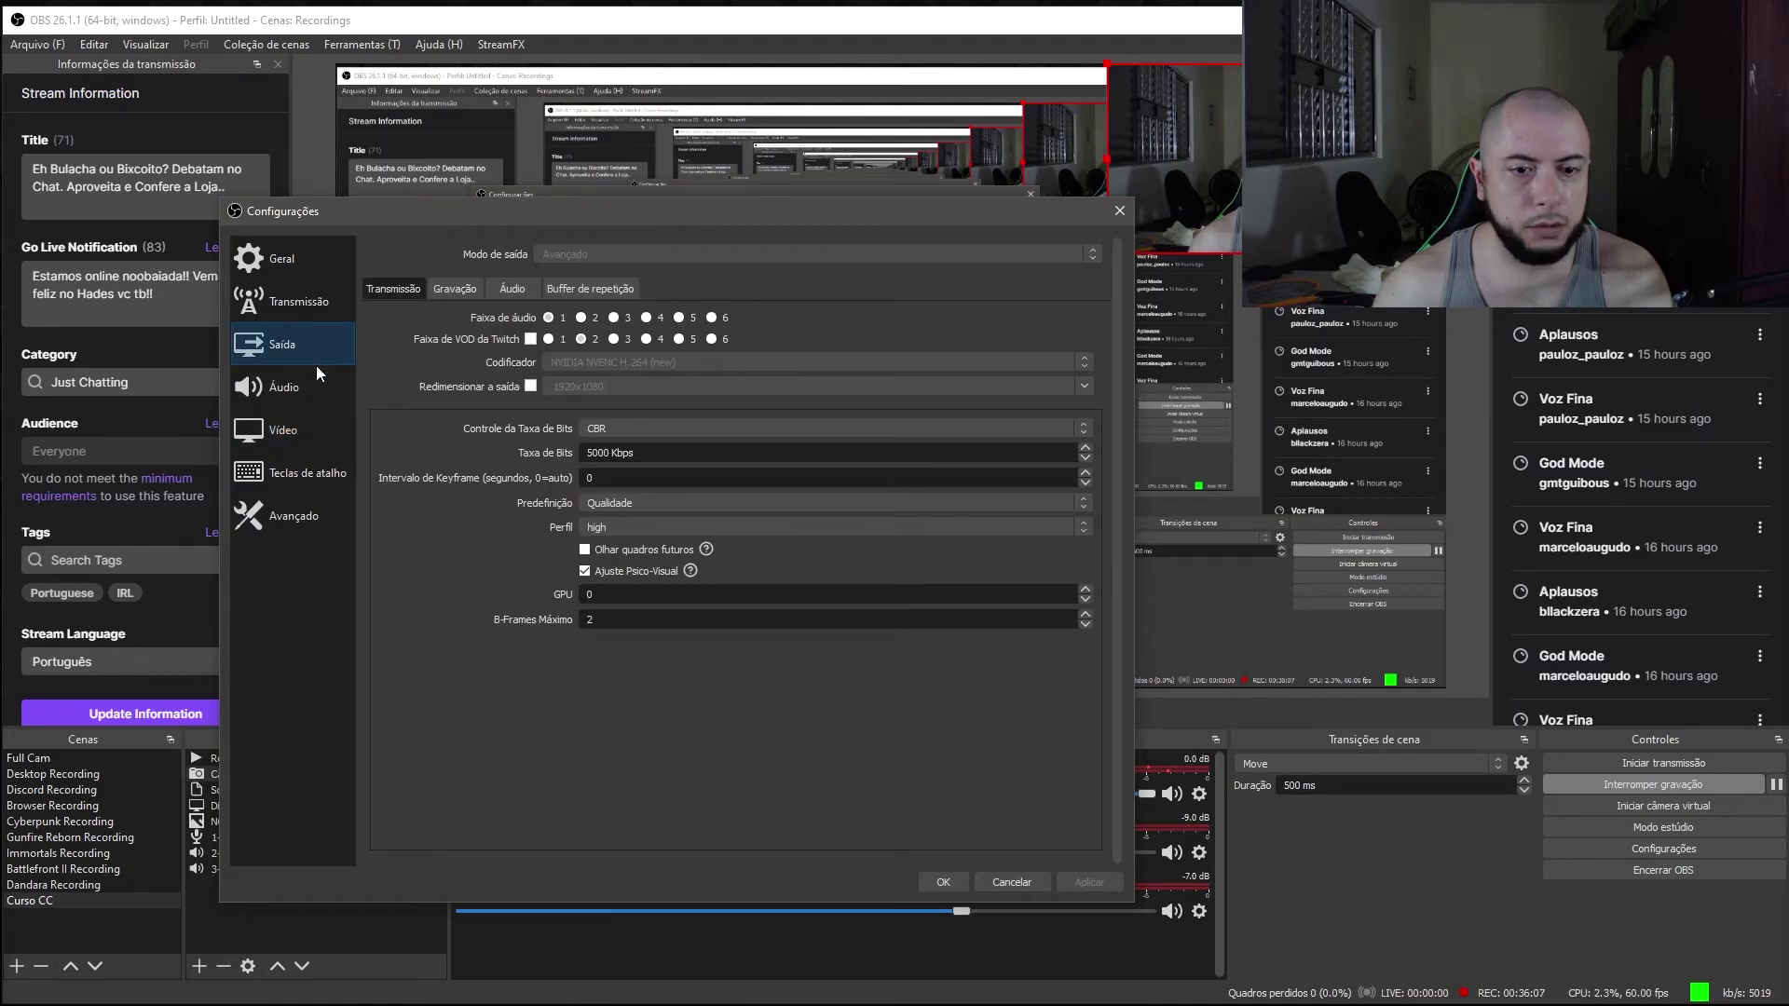
pyautogui.click(1094, 502)
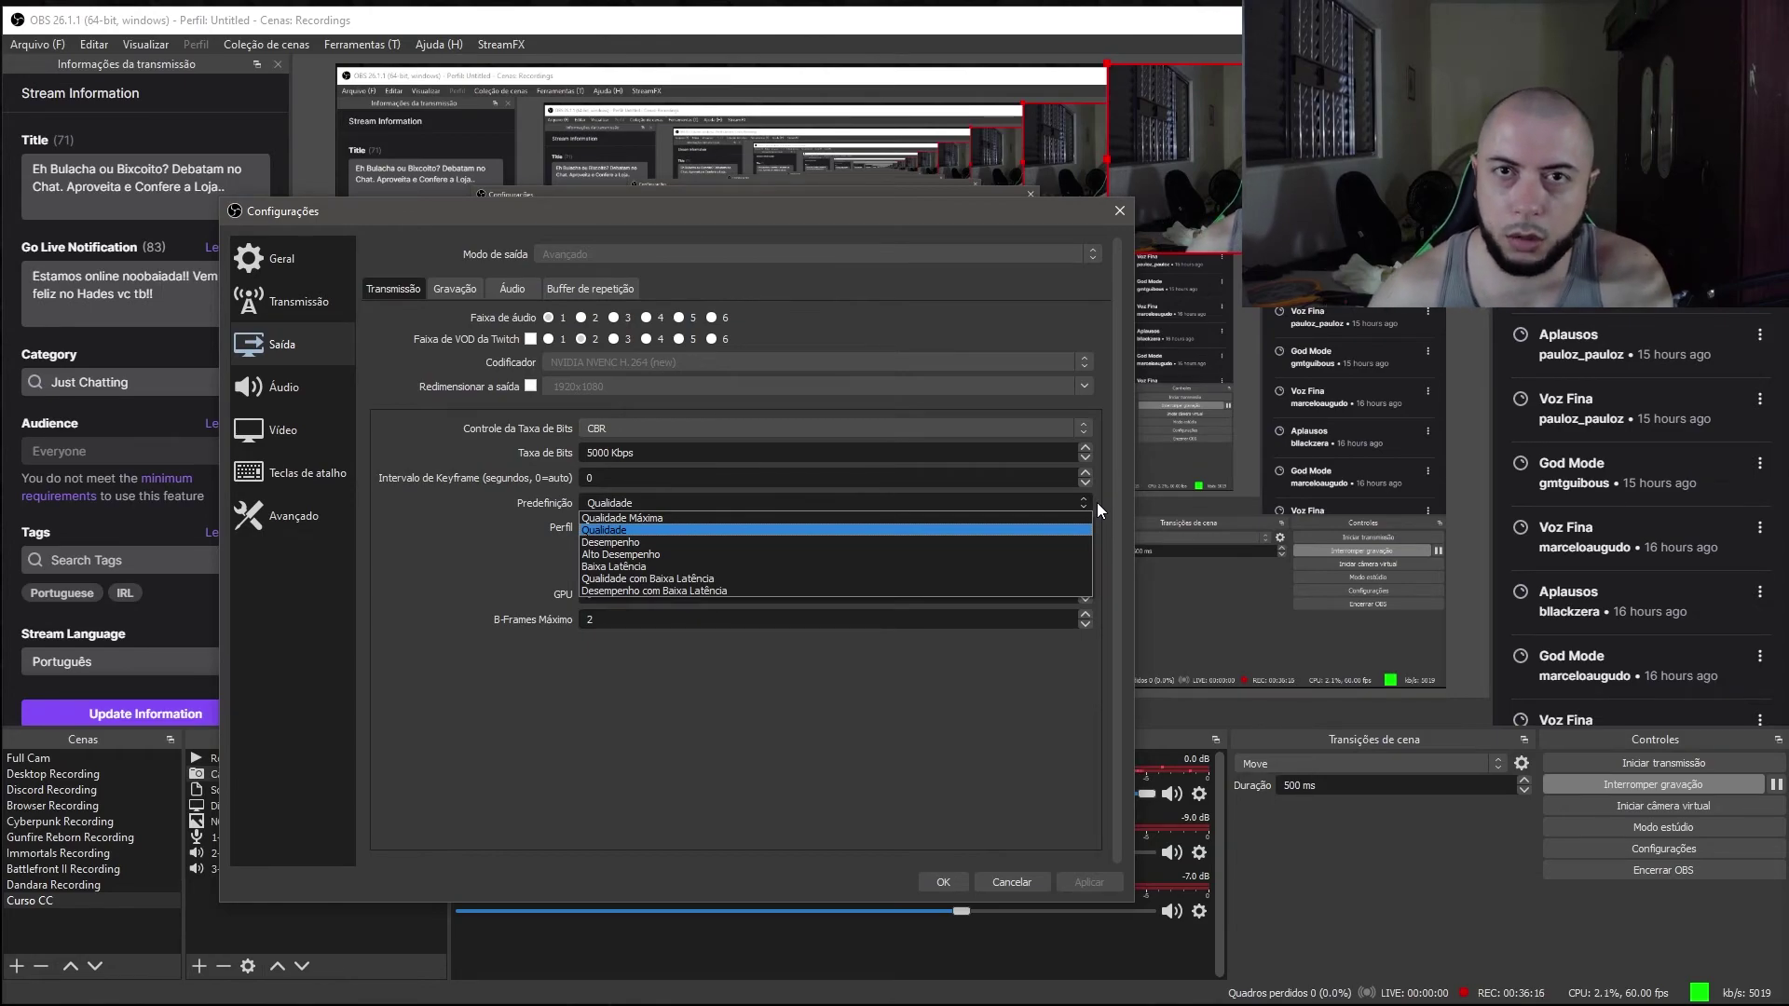
pyautogui.click(665, 527)
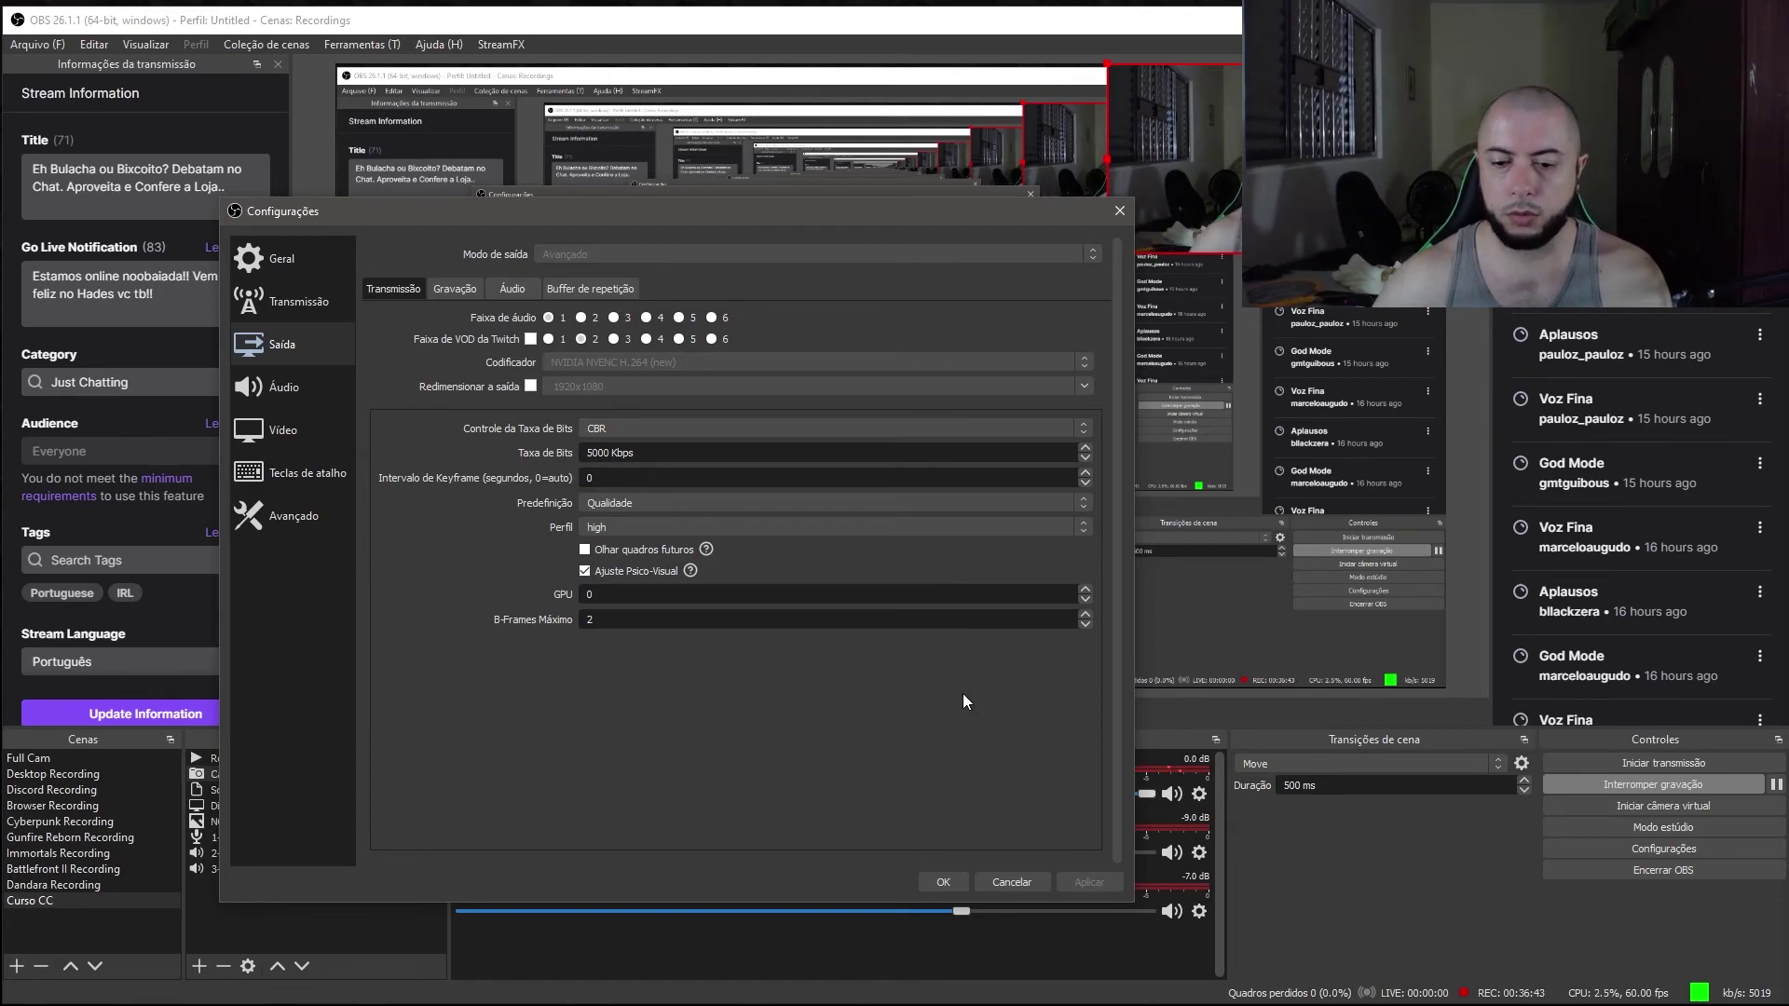
pyautogui.click(301, 438)
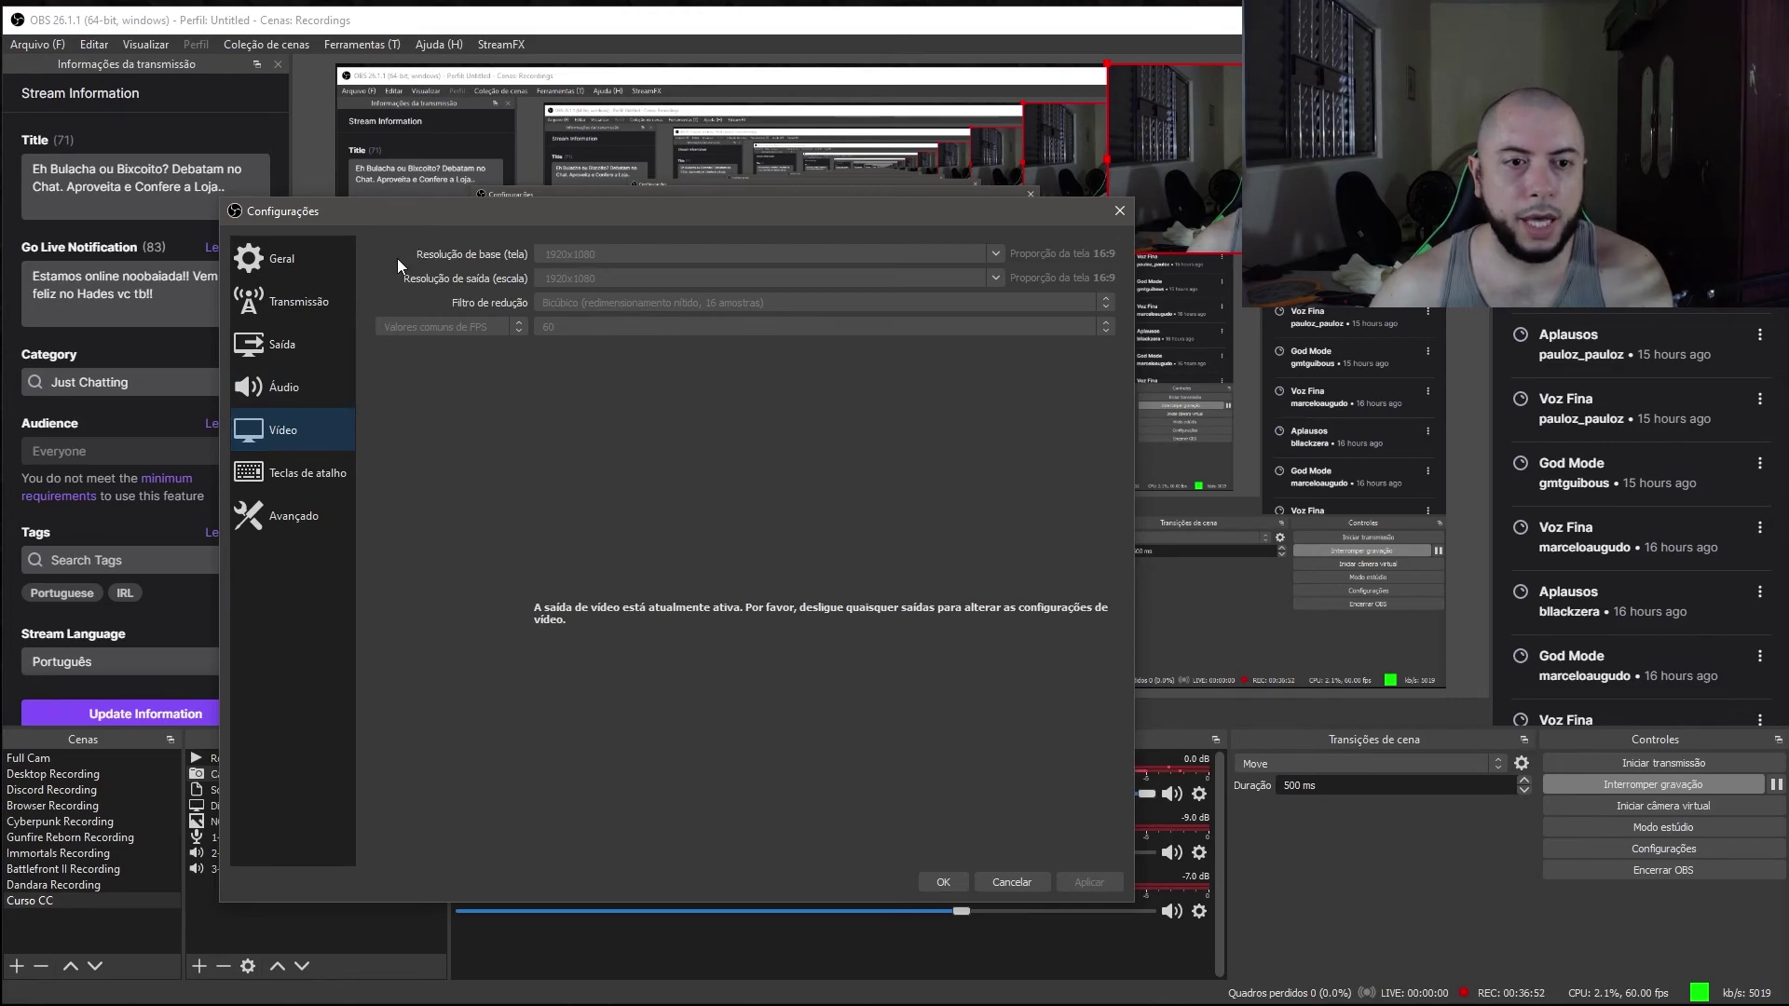